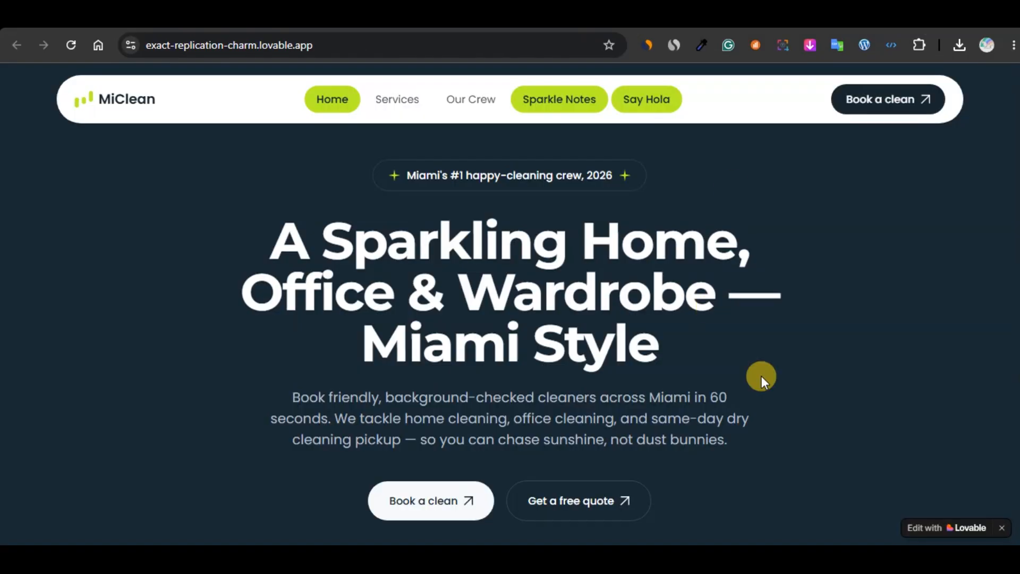
Review the MiClean cleaning-service homepage from its hero section down to the footer and back.
scroll(760, 423, "down", 10)
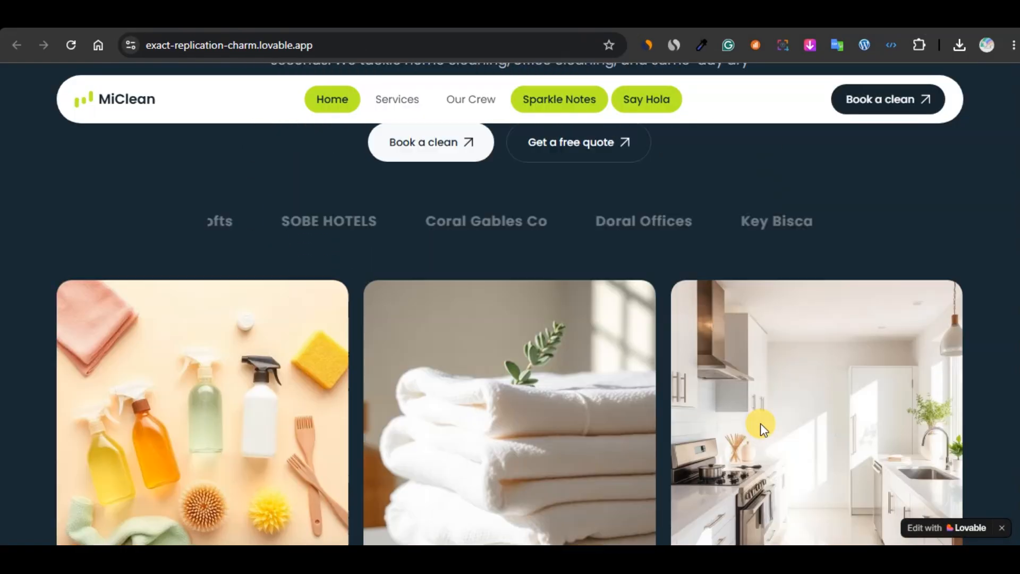
scroll(761, 423, "down", 20)
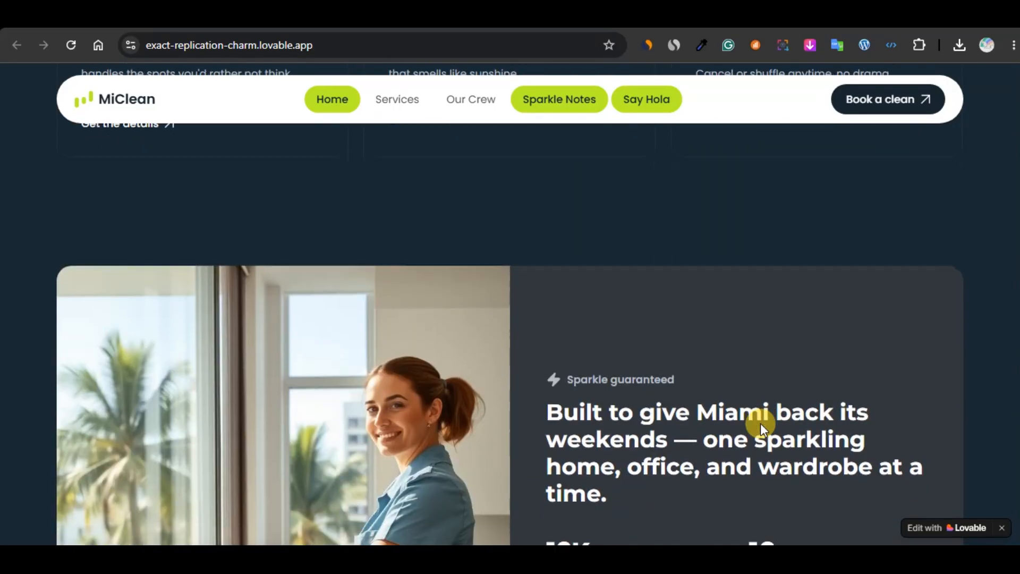
scroll(760, 423, "down", 20)
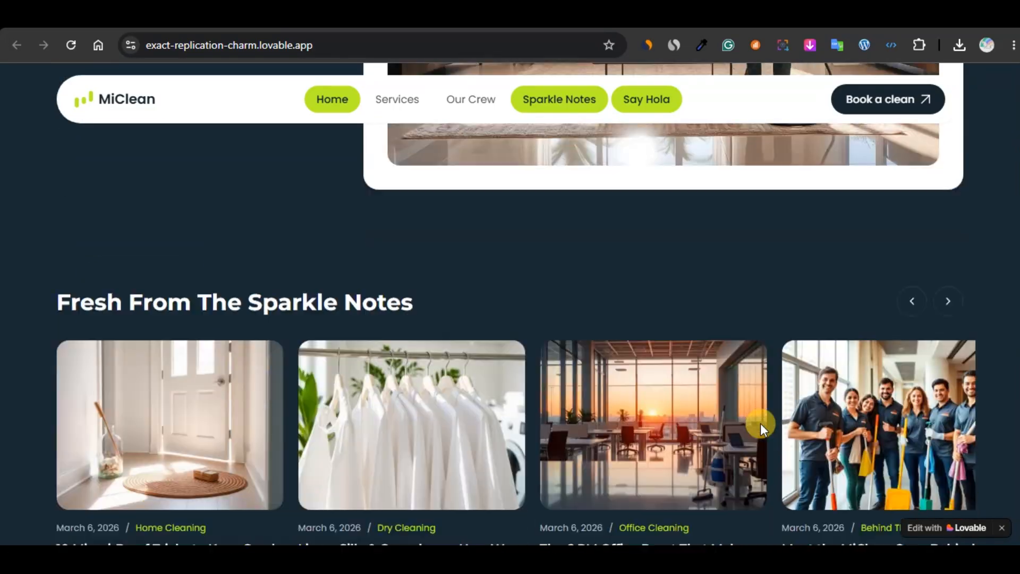
scroll(760, 423, "down", 1)
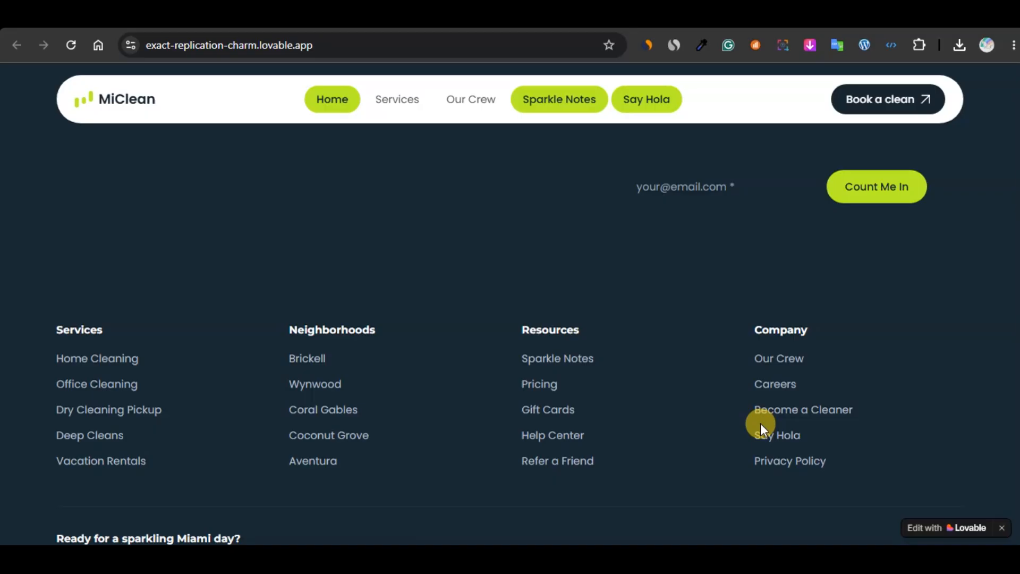
scroll(761, 423, "down", 2)
scroll(760, 423, "up", 9)
scroll(761, 425, "up", 12)
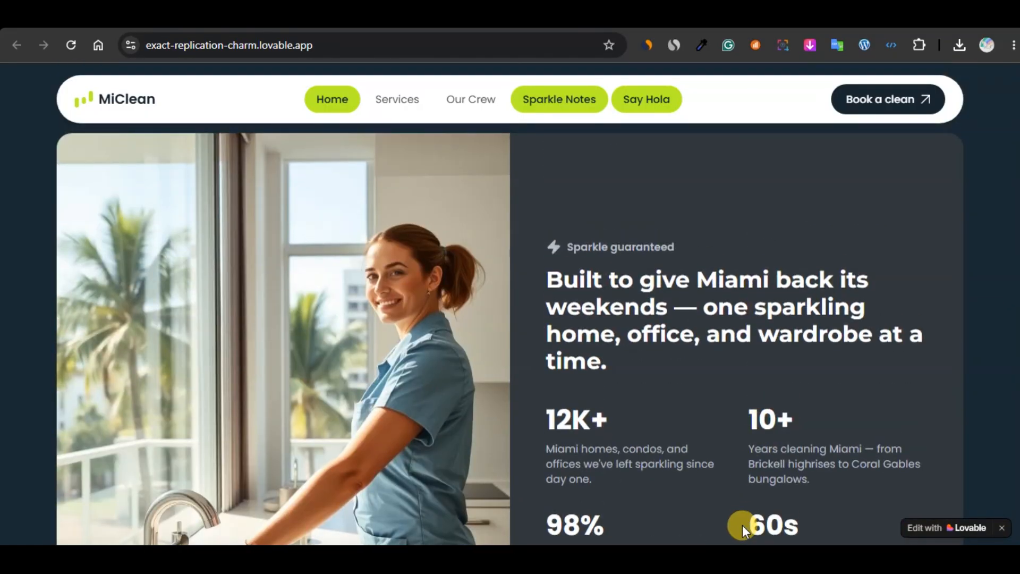
scroll(743, 340, "up", 15)
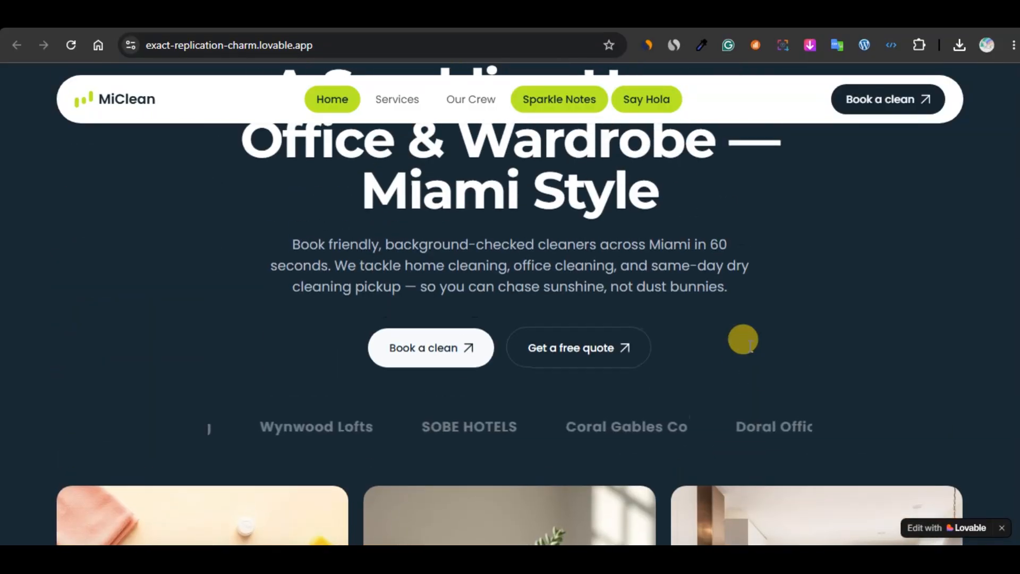
scroll(749, 345, "up", 3)
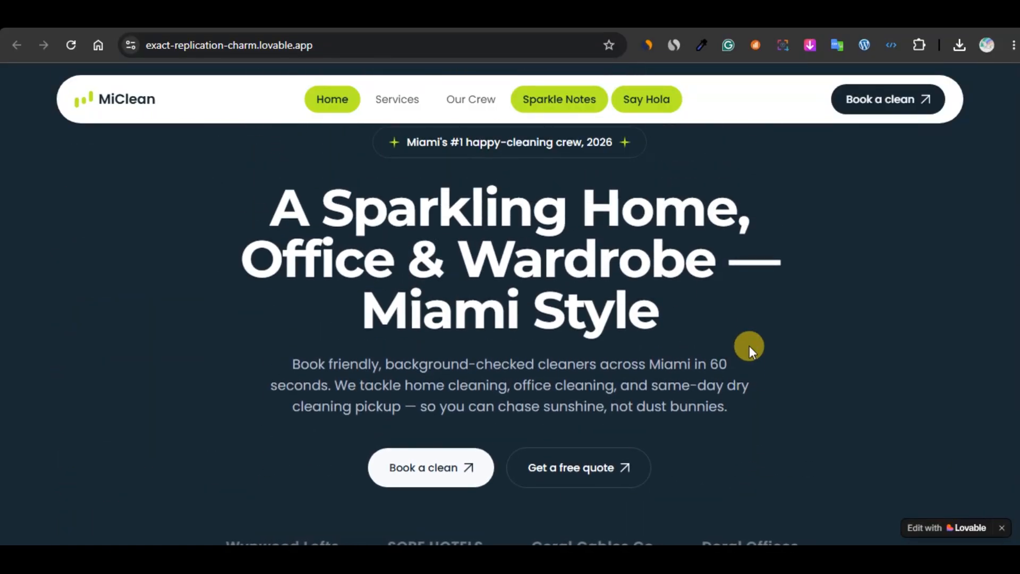
scroll(749, 346, "up", 1)
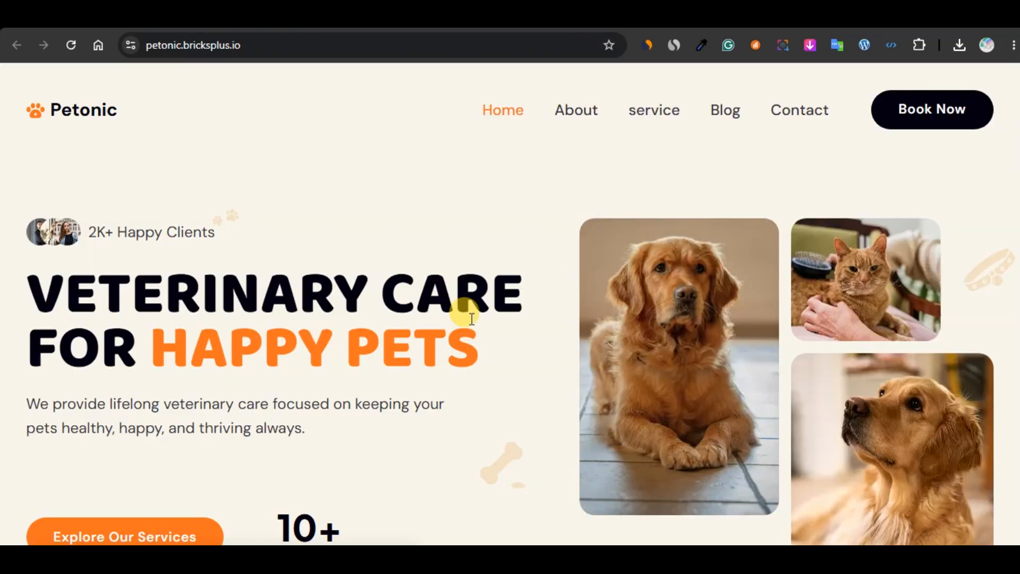
Examine the Petonic homepage's sections, especially the Special Packages pricing cards and their monthly and annual payment options.
scroll(471, 318, "down", 10)
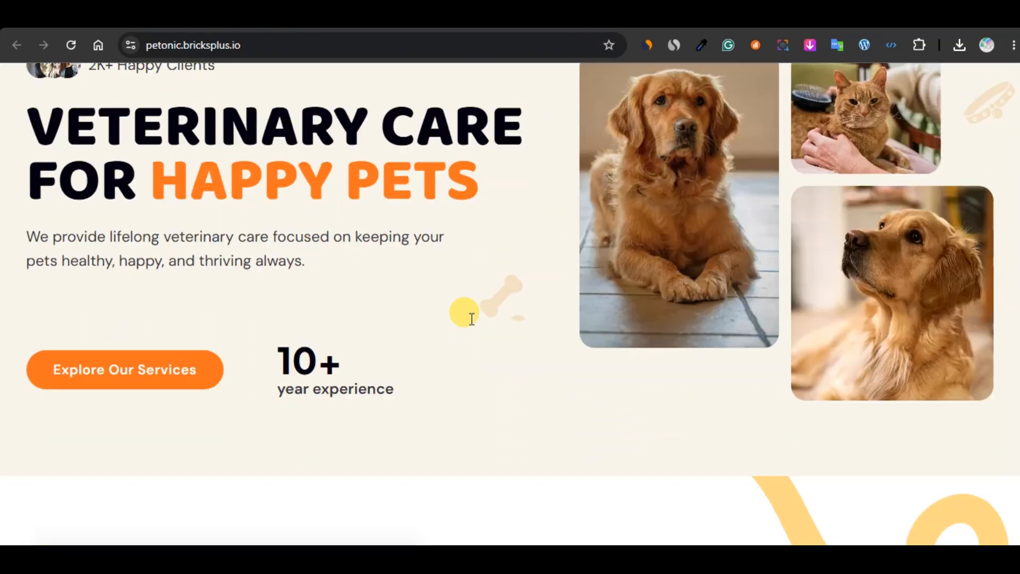
scroll(470, 318, "down", 20)
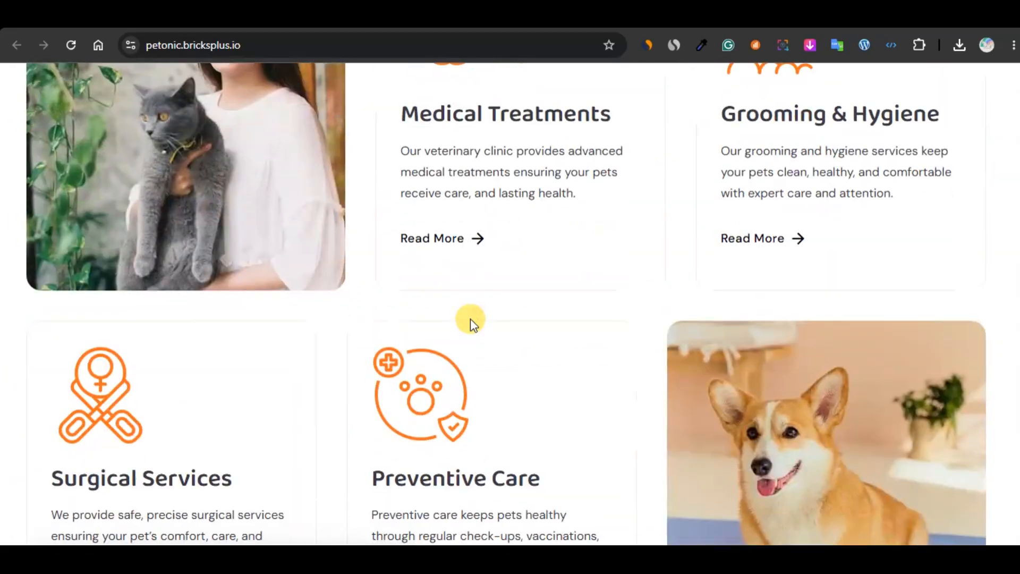
scroll(470, 317, "down", 12)
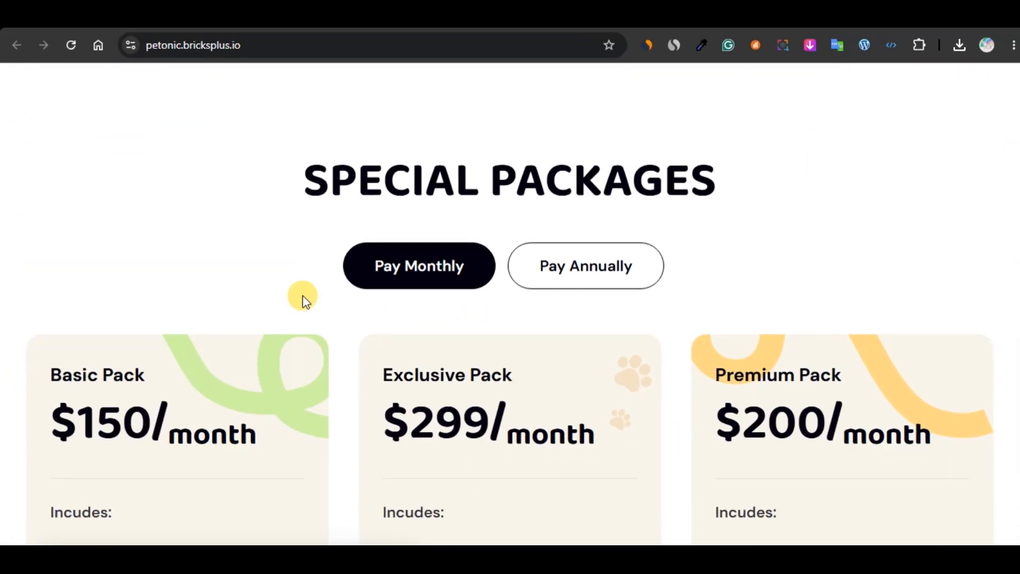
scroll(303, 296, "down", 8)
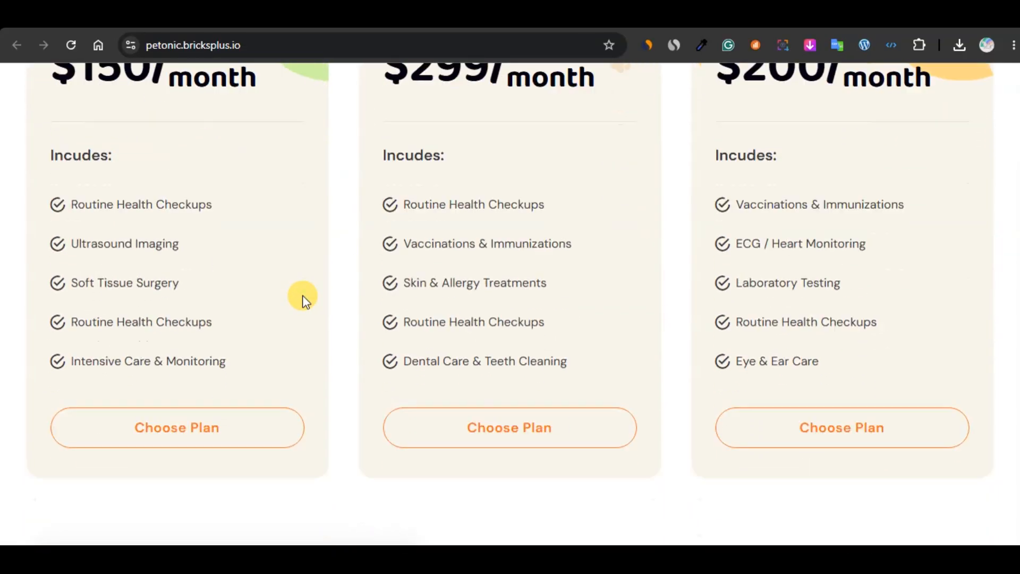
scroll(343, 319, "down", 3)
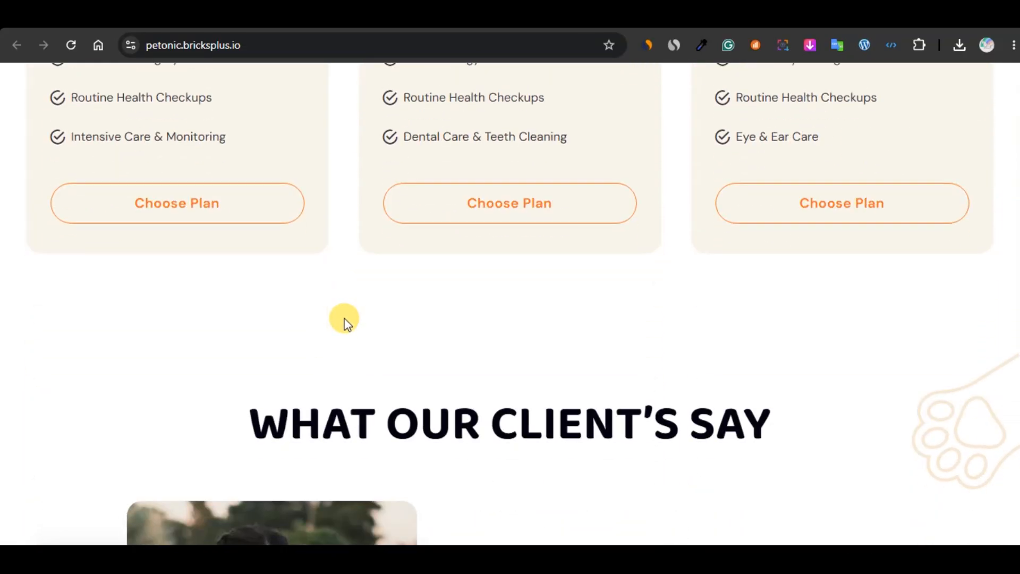
scroll(344, 318, "down", 4)
scroll(343, 318, "up", 5)
scroll(345, 318, "up", 10)
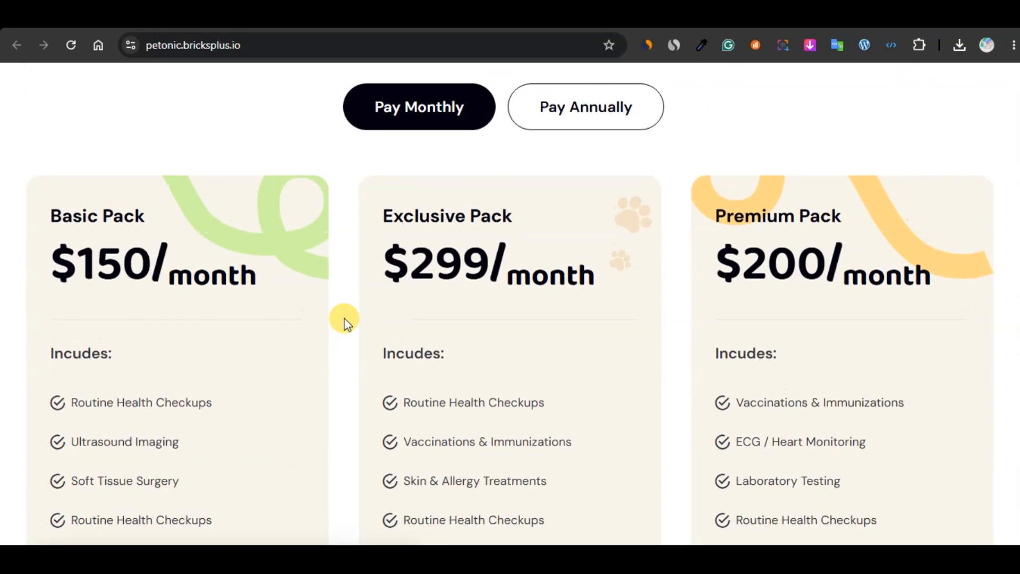
scroll(345, 322, "up", 1)
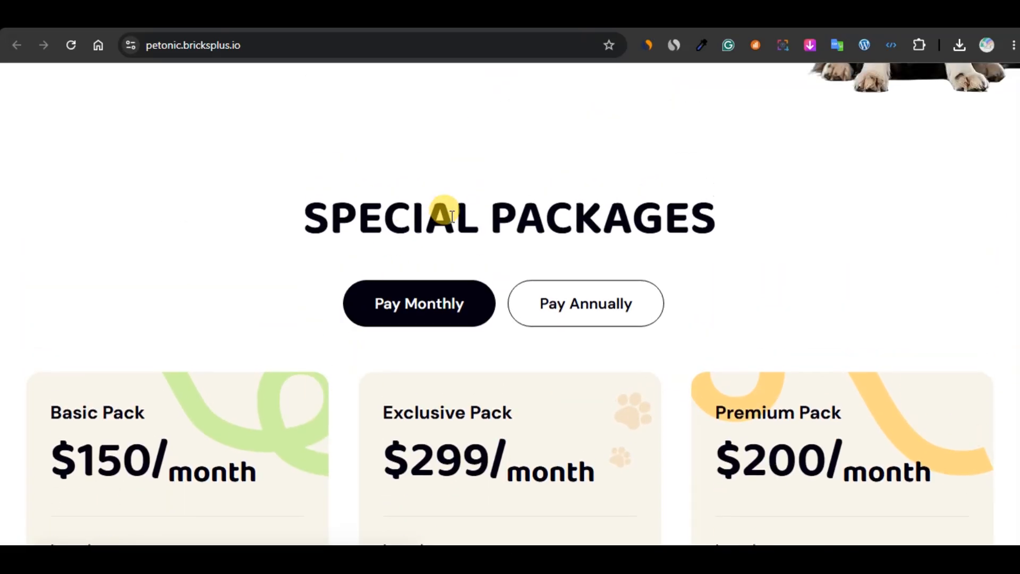
right_click(324, 47)
left_click(374, 185)
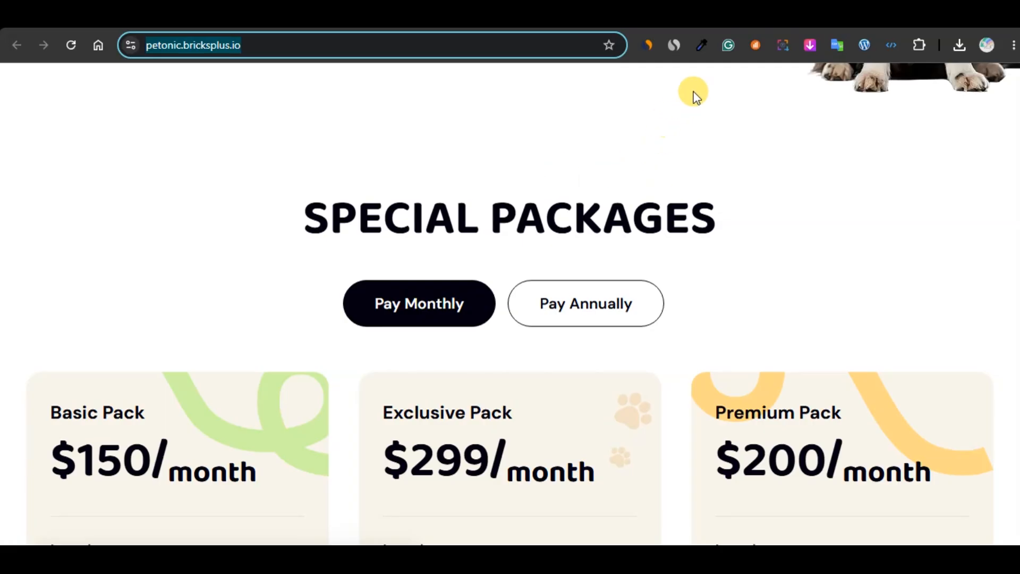
left_click(703, 15)
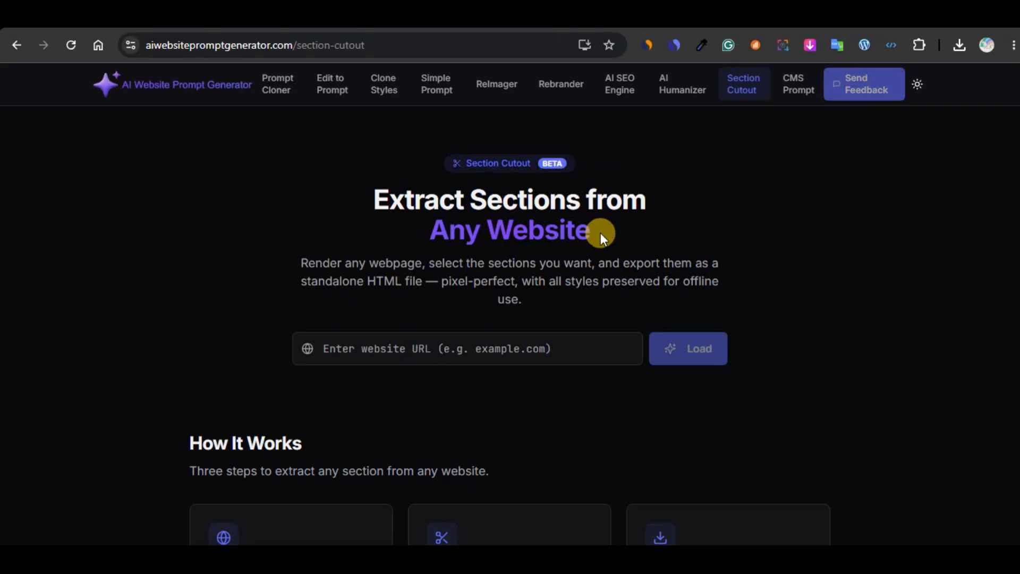
right_click(430, 349)
left_click(513, 372)
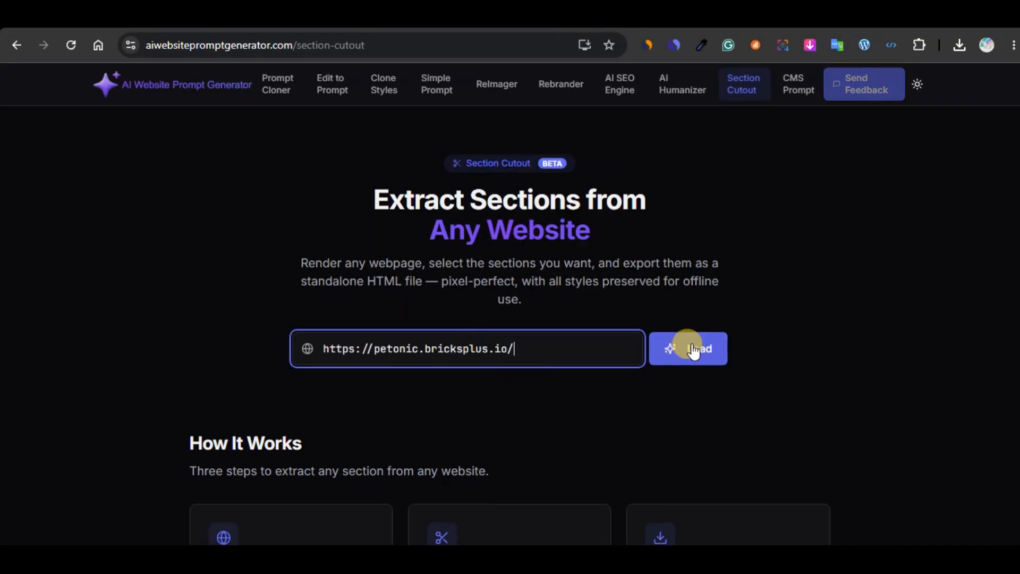
left_click(690, 350)
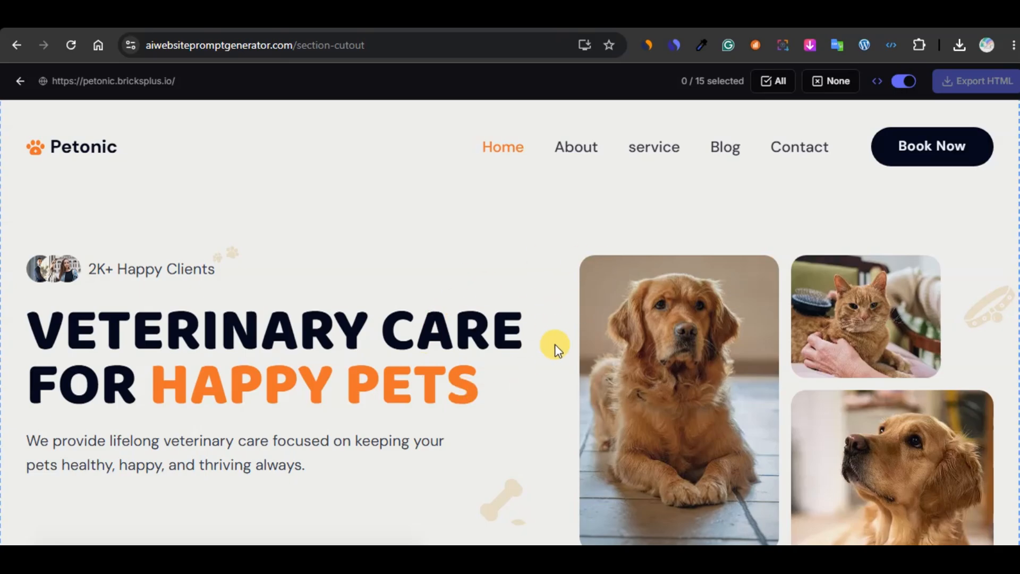
Select the Special Packages pricing section of the rendered Petonic page for extraction.
scroll(501, 389, "down", 15)
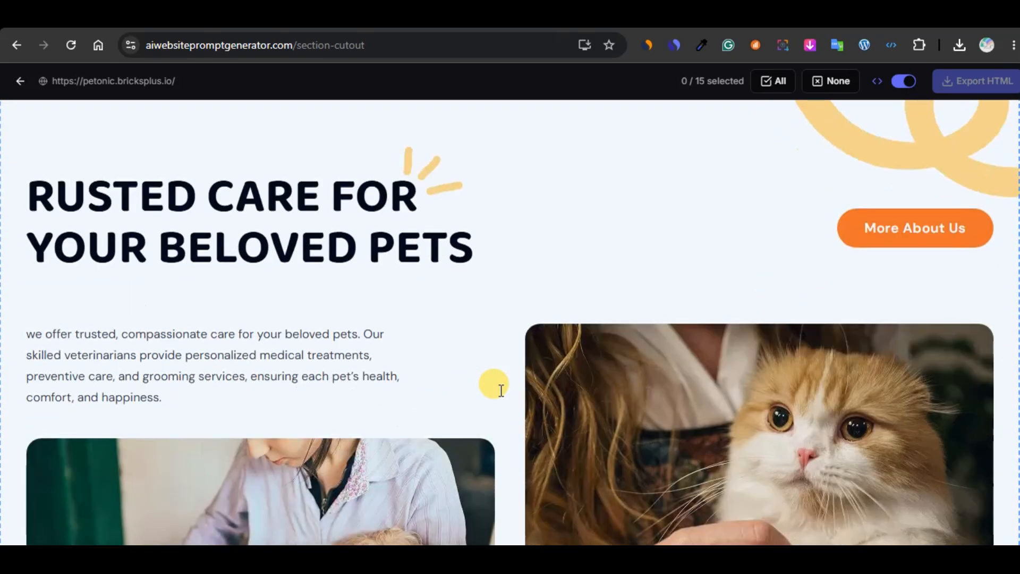
scroll(501, 389, "down", 15)
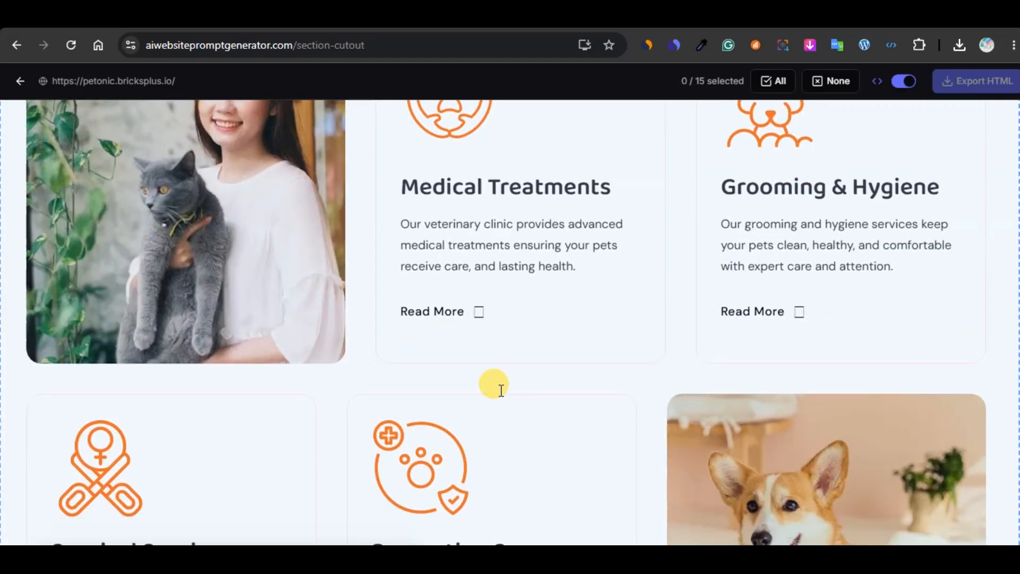
scroll(501, 389, "down", 14)
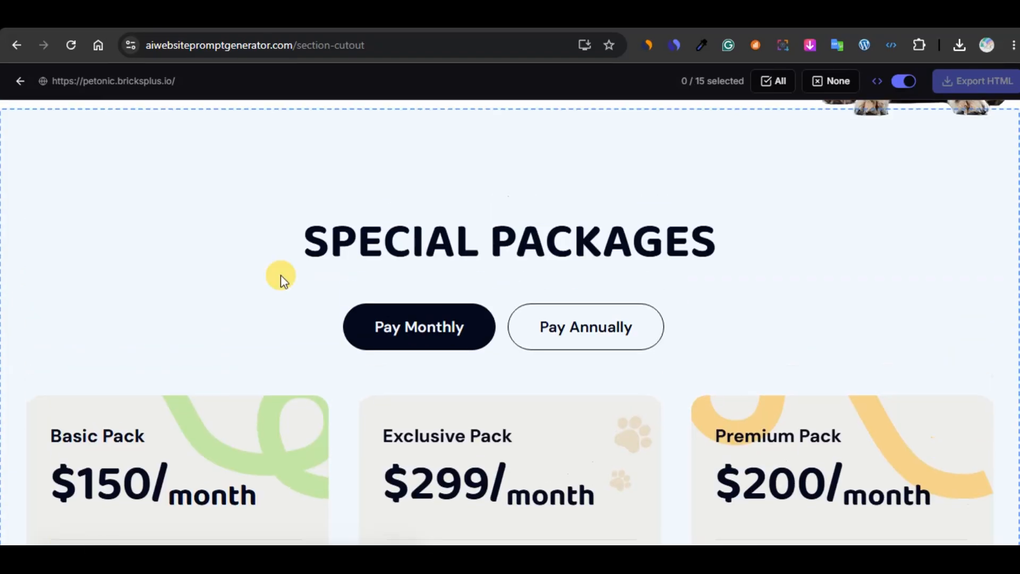
scroll(281, 275, "up", 2)
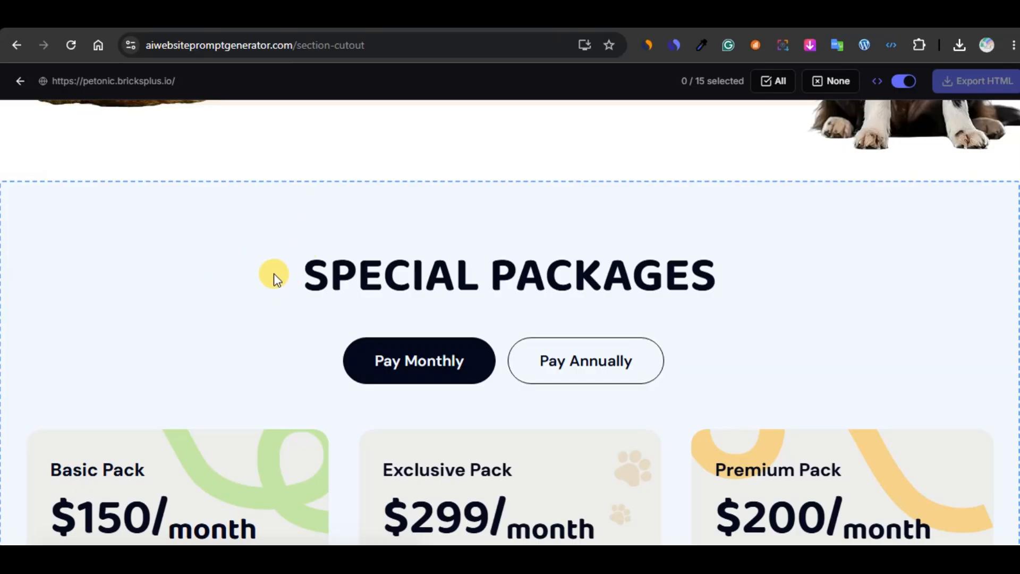
left_click(301, 324)
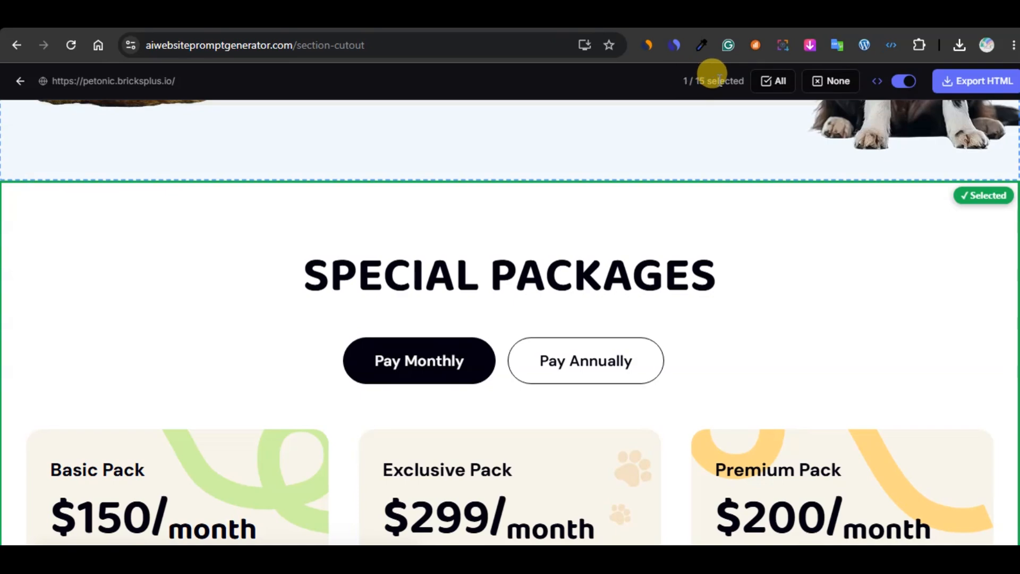
Export the selected section as an HTML file and copy its companion prompt.
left_click(903, 81)
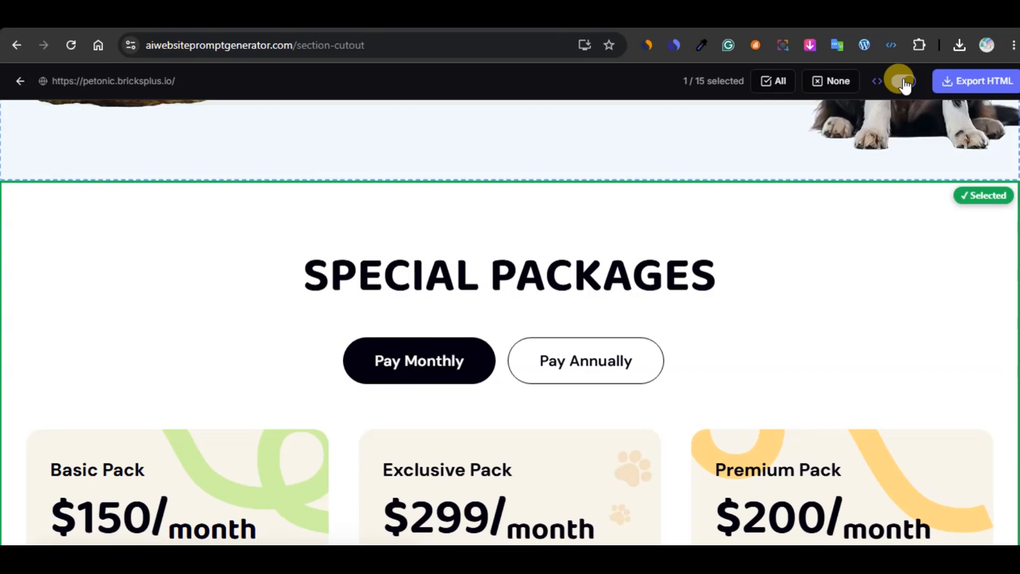
left_click(982, 85)
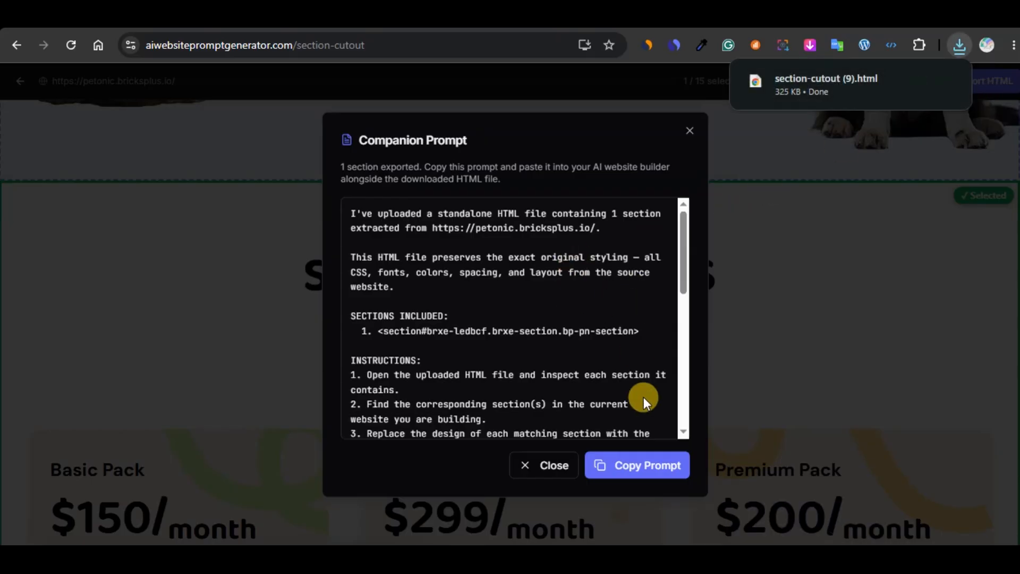
left_click(639, 467)
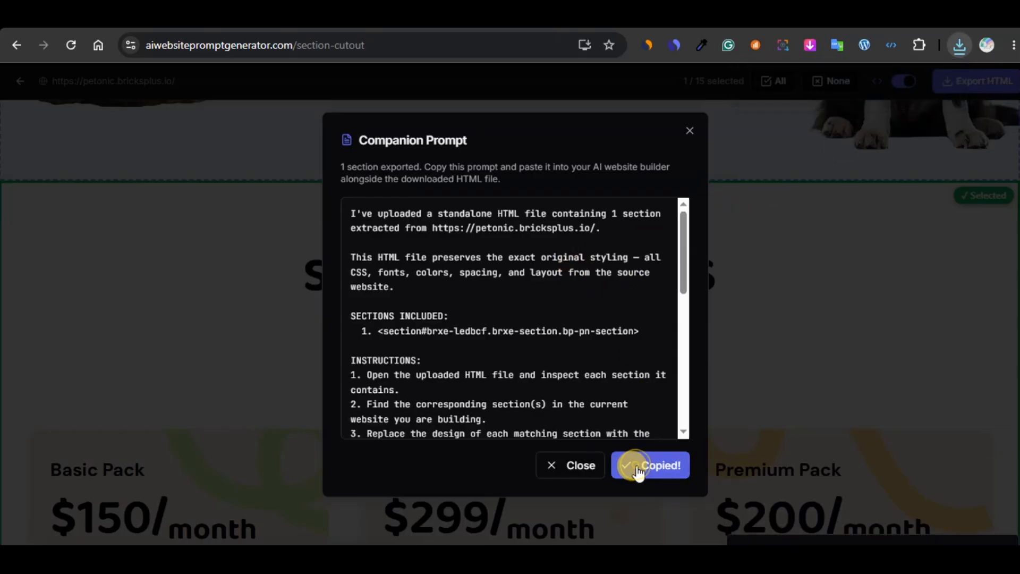
left_click(960, 45)
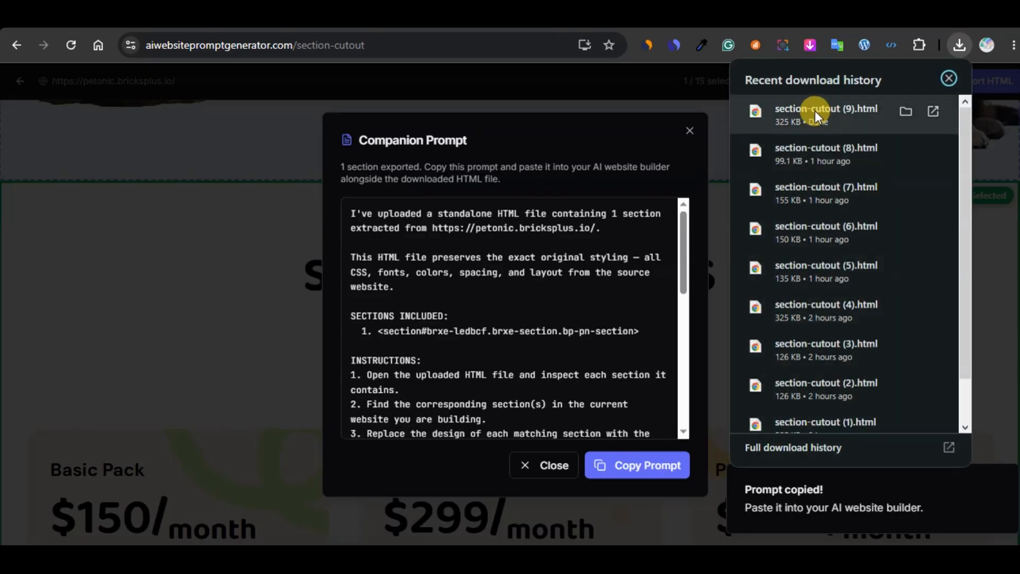
left_click(631, 168)
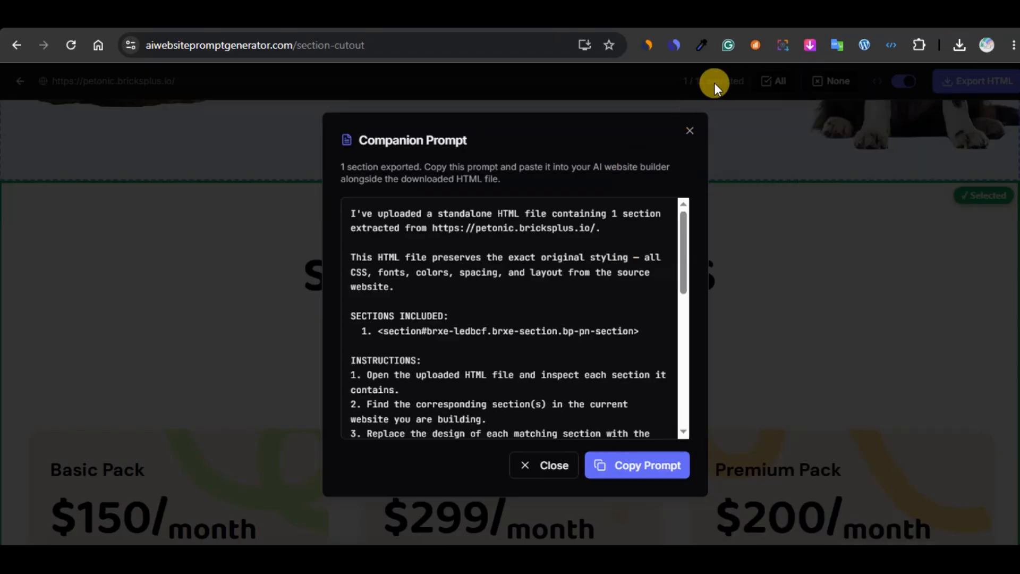
Switch to the Lovable project for the MiClean site and paste the copied companion prompt into its chat.
left_click(552, 16)
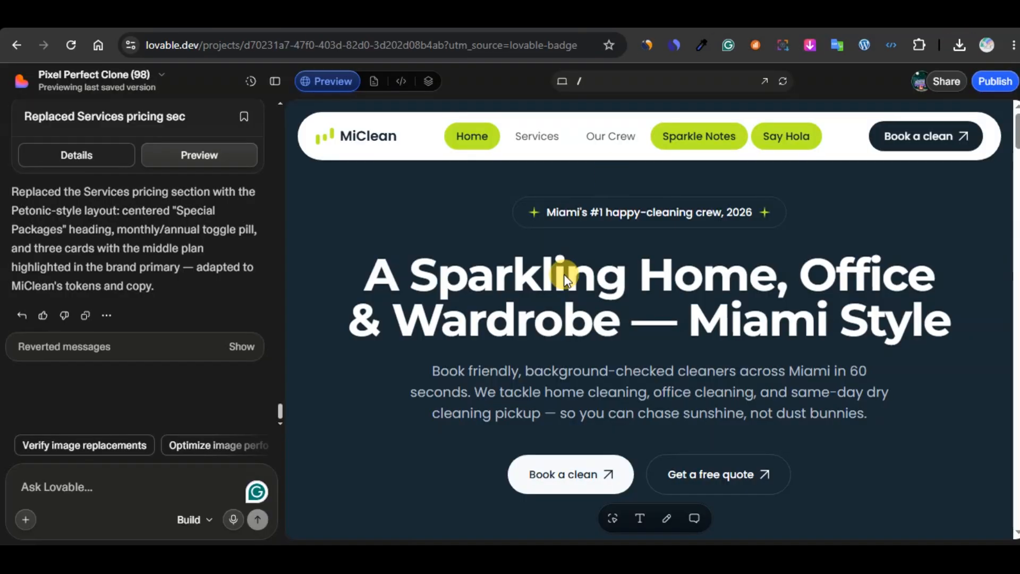
right_click(110, 477)
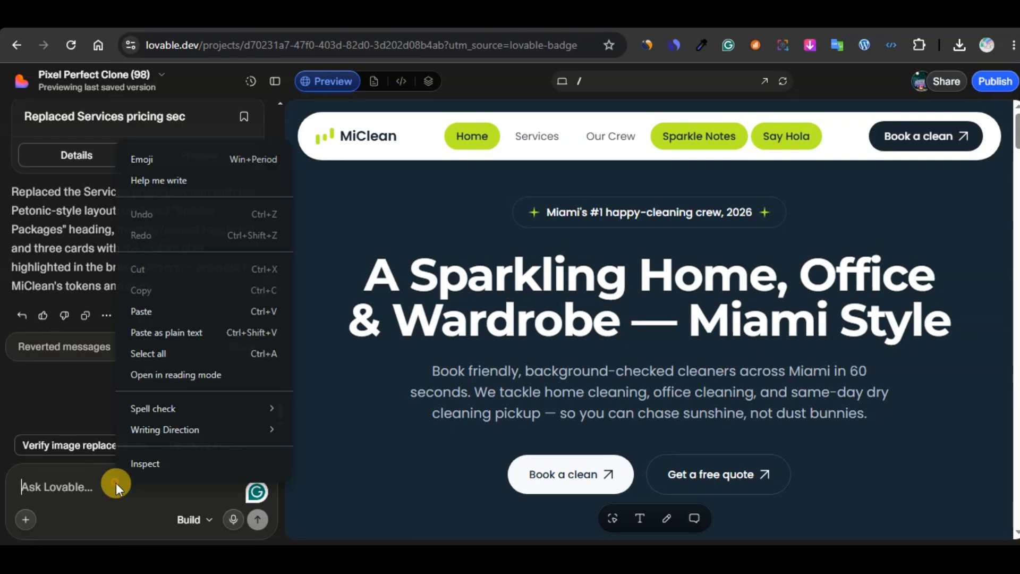
left_click(175, 313)
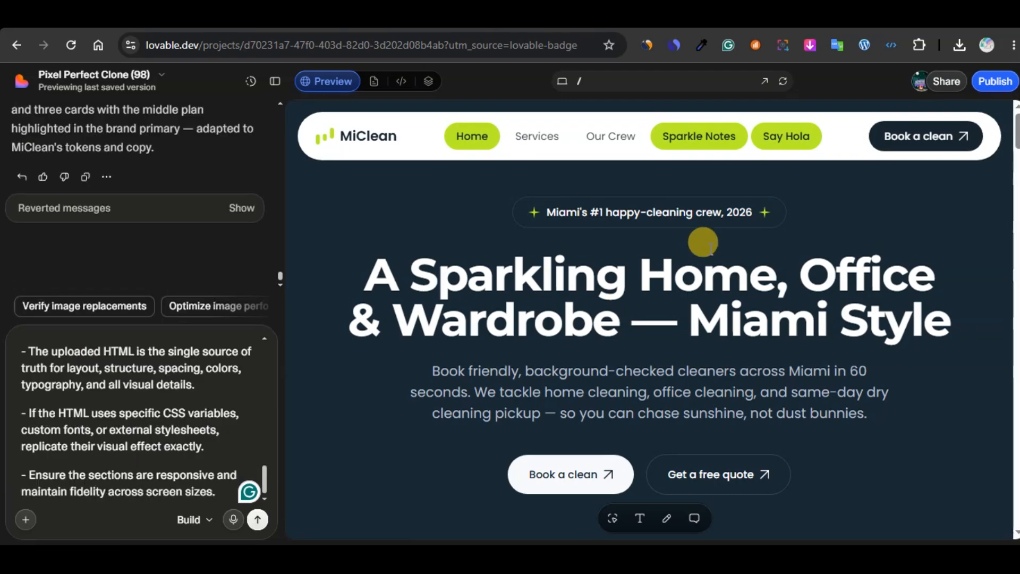
Attach the downloaded section-cutout (9).html to the chat message and send it.
left_click(959, 45)
left_click_drag(804, 116, 186, 429)
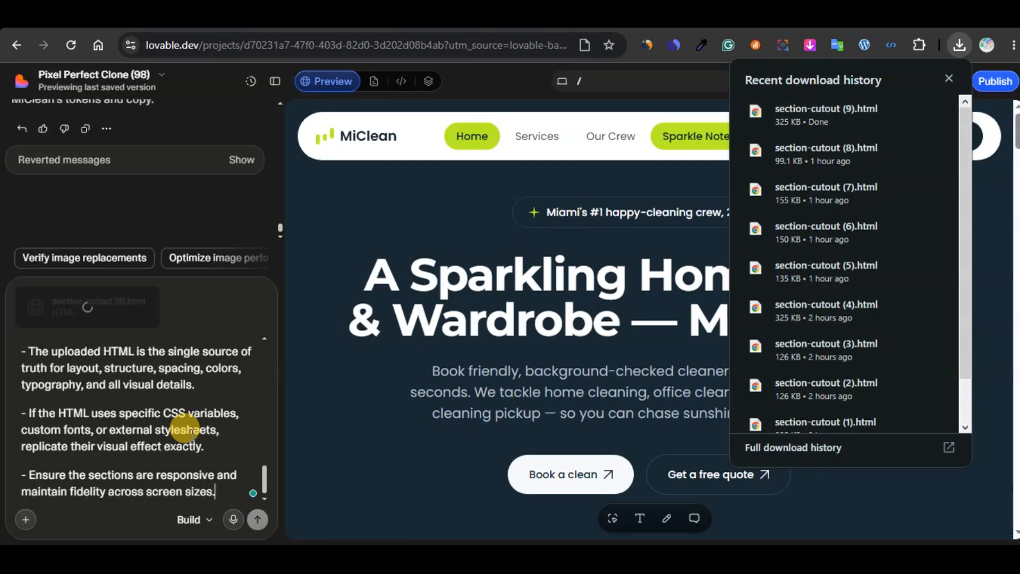
left_click(257, 520)
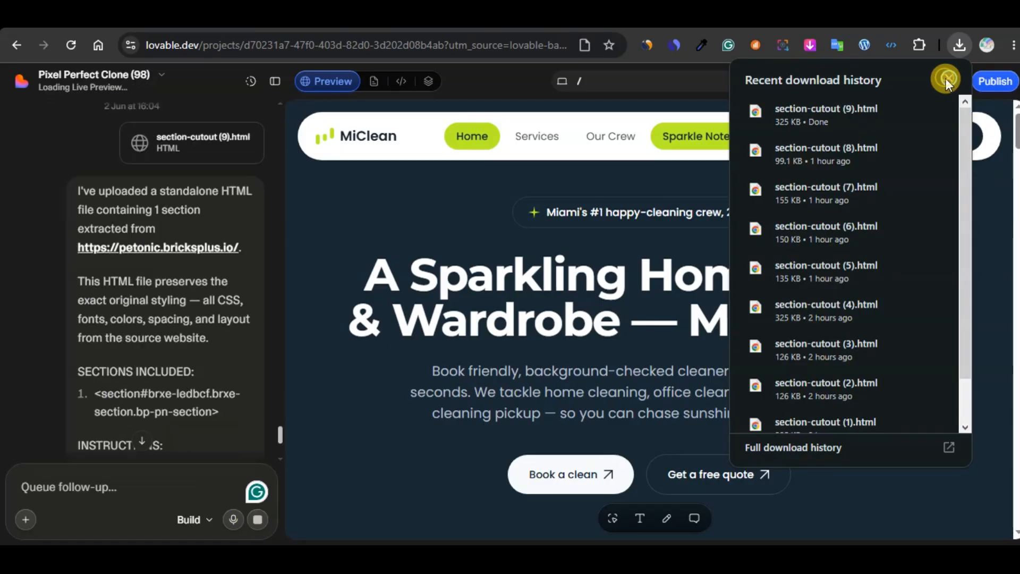
left_click(948, 78)
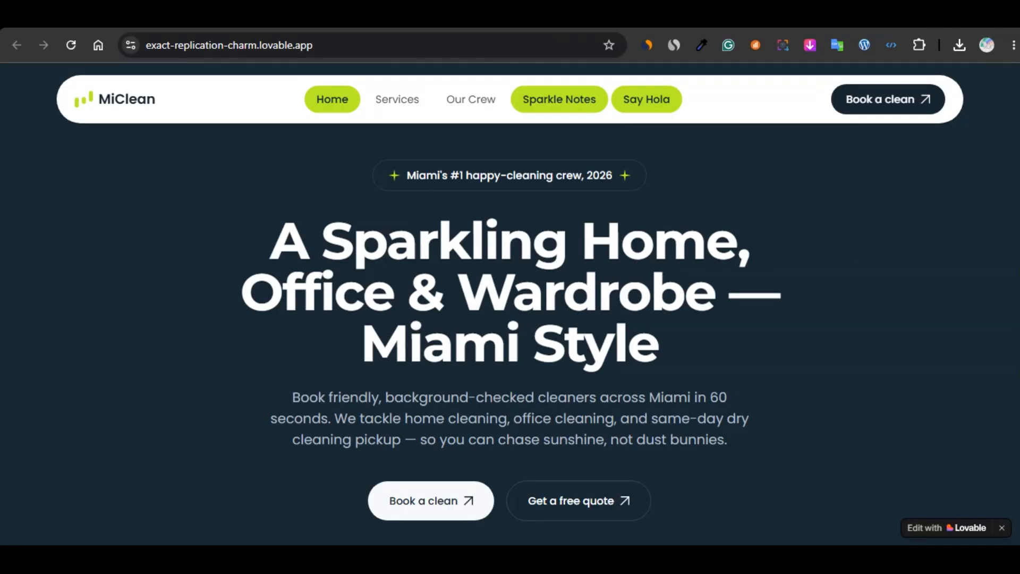
Reload the published MiClean site and examine its Special Packages section.
right_click(492, 199)
left_click(537, 260)
scroll(541, 266, "down", 10)
scroll(526, 321, "down", 15)
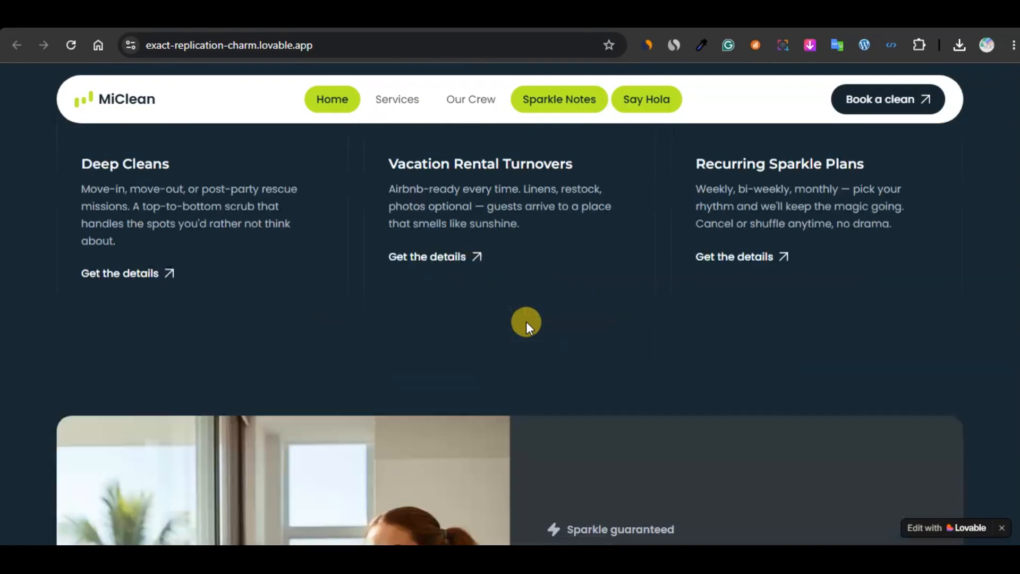
scroll(513, 268, "down", 3)
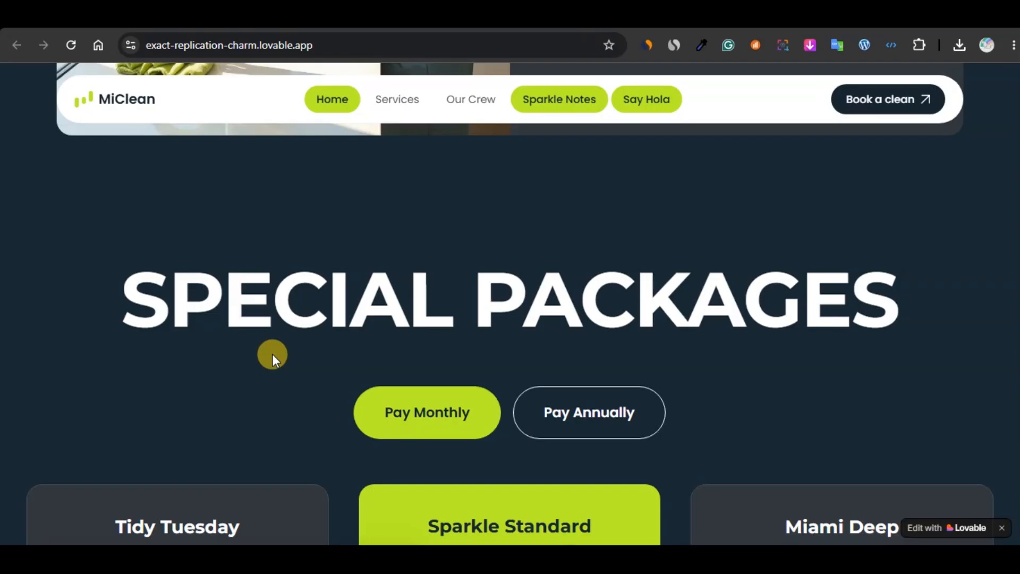
scroll(272, 354, "down", 1)
scroll(348, 440, "down", 4)
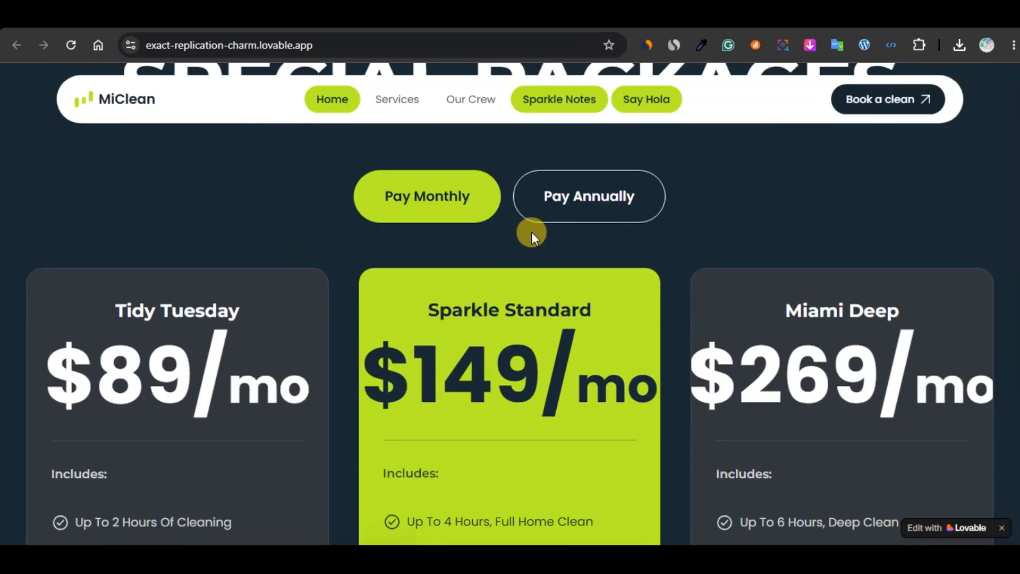
Test the Pay Annually and Pay Monthly options and examine the three package cards.
left_click(574, 196)
left_click(446, 209)
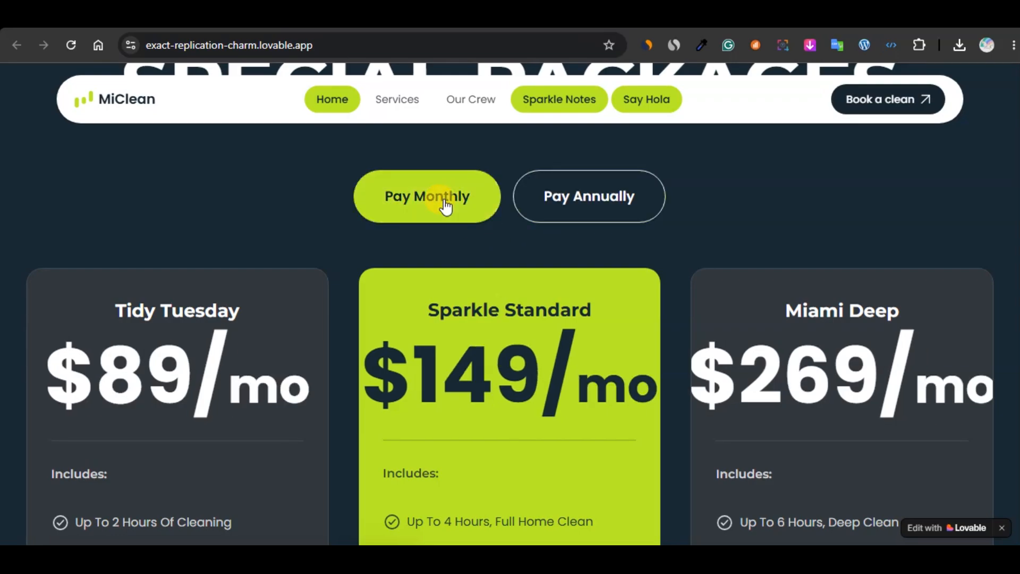
left_click(561, 199)
left_click(490, 205)
scroll(684, 289, "down", 4)
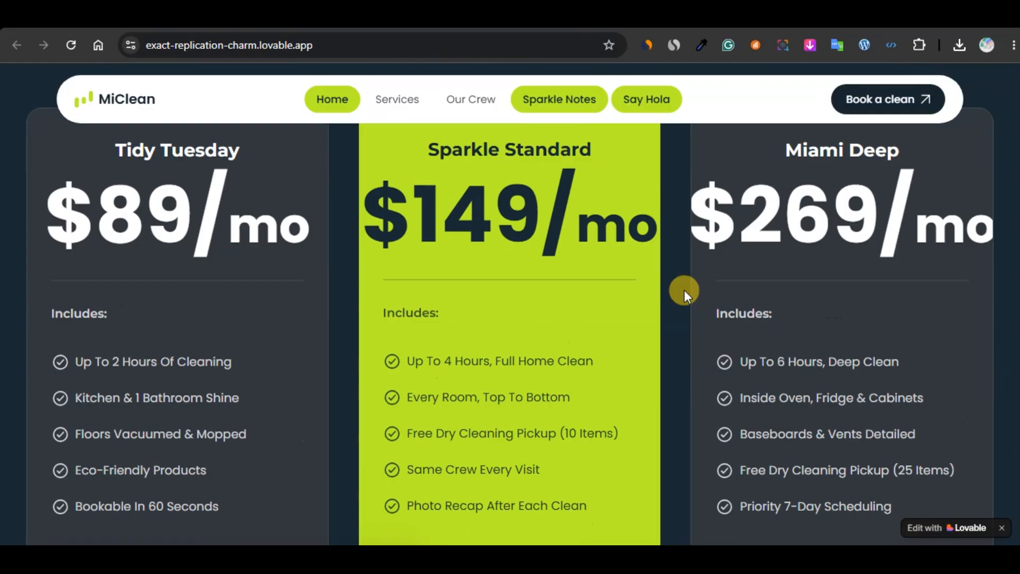
scroll(684, 289, "up", 1)
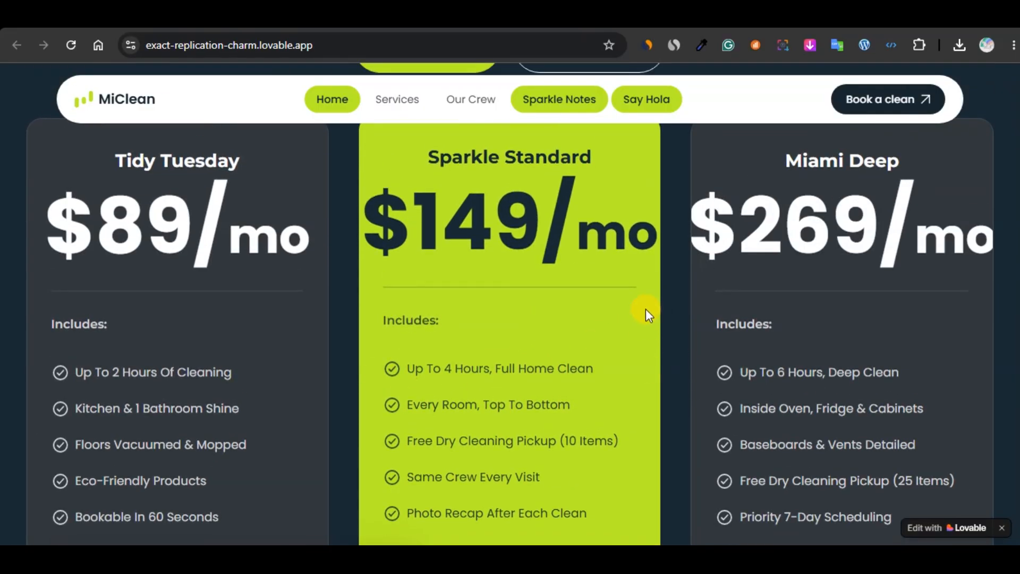
scroll(675, 273, "up", 3)
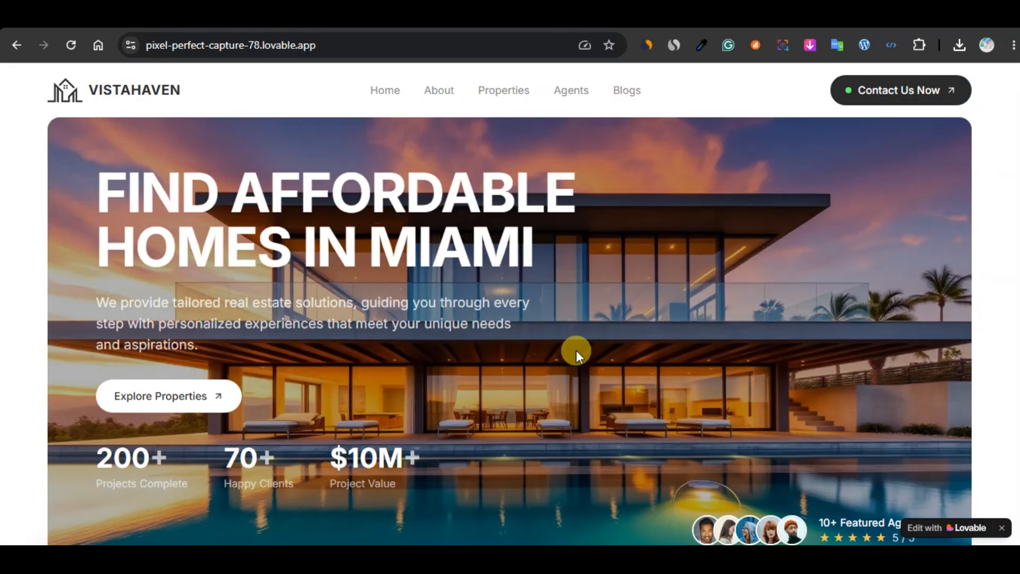
Find the Meet Our Experts section on the VistaHaven site and copy the site's link address.
scroll(620, 356, "down", 15)
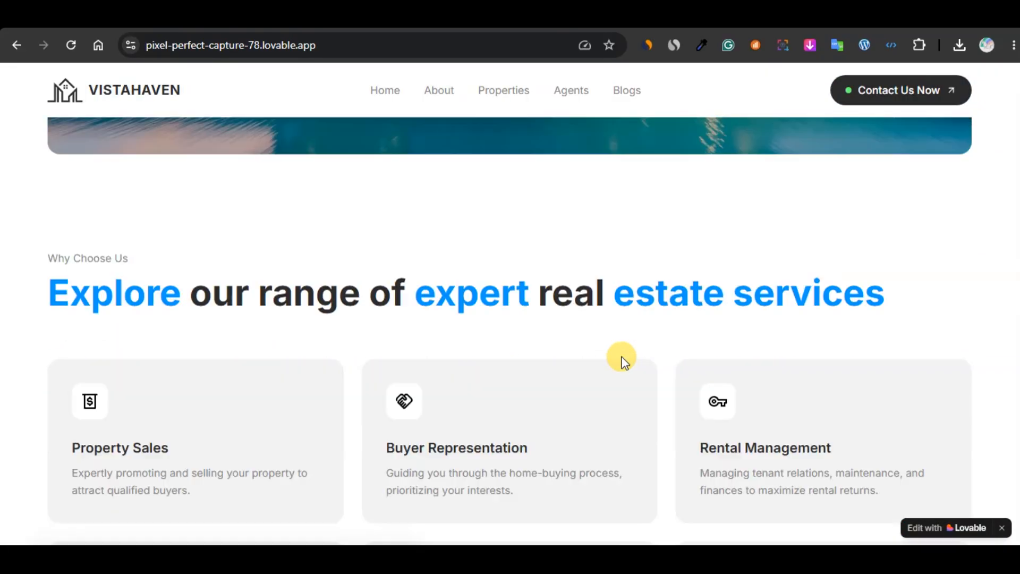
scroll(624, 361, "down", 15)
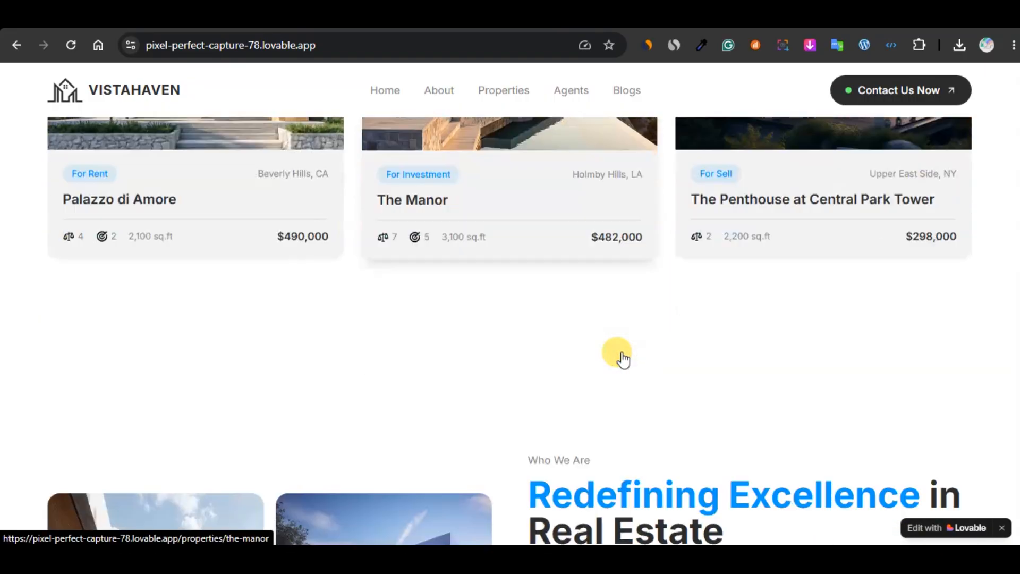
scroll(594, 321, "down", 2)
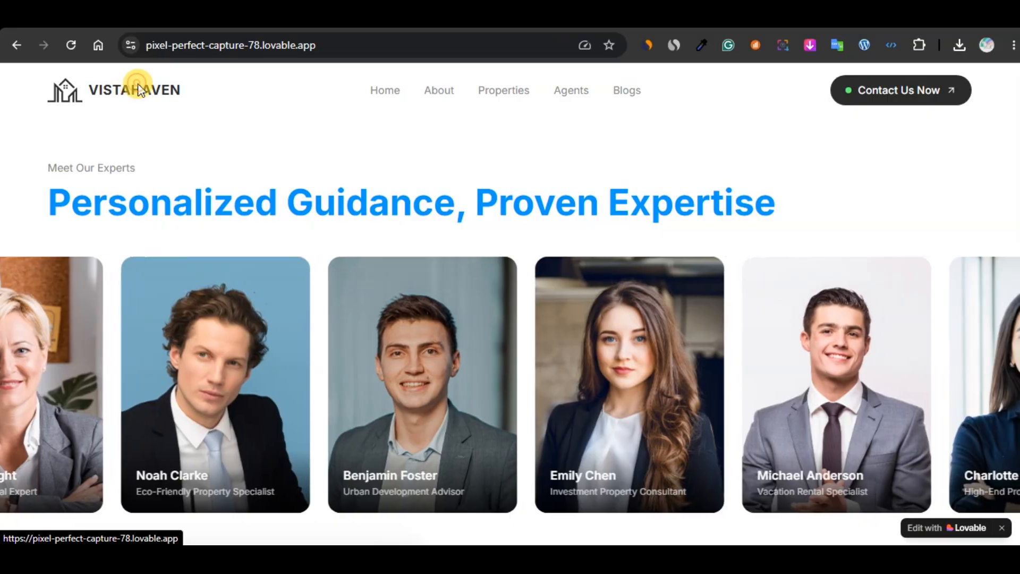
right_click(138, 85)
left_click(218, 239)
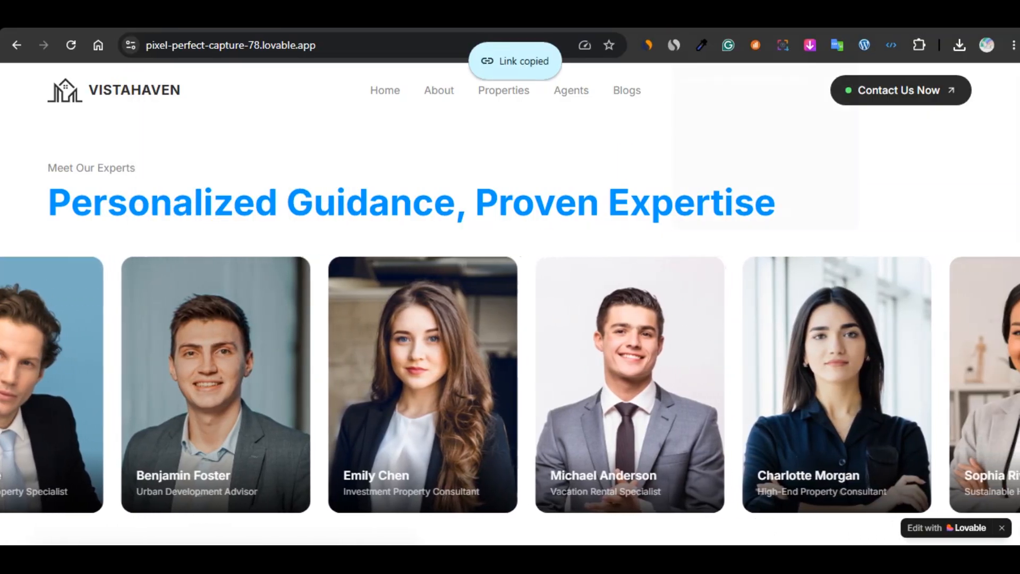
Switch to the Section Cutout tool and load the copied VistaHaven link.
key("ctrl+Tab")
left_click(494, 344)
right_click(488, 354)
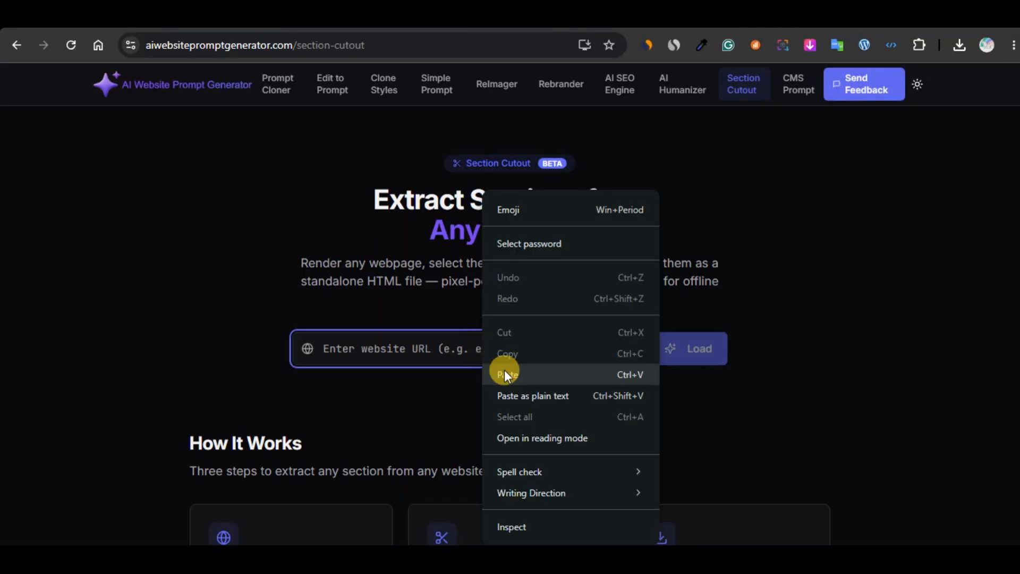
left_click(504, 371)
left_click(685, 355)
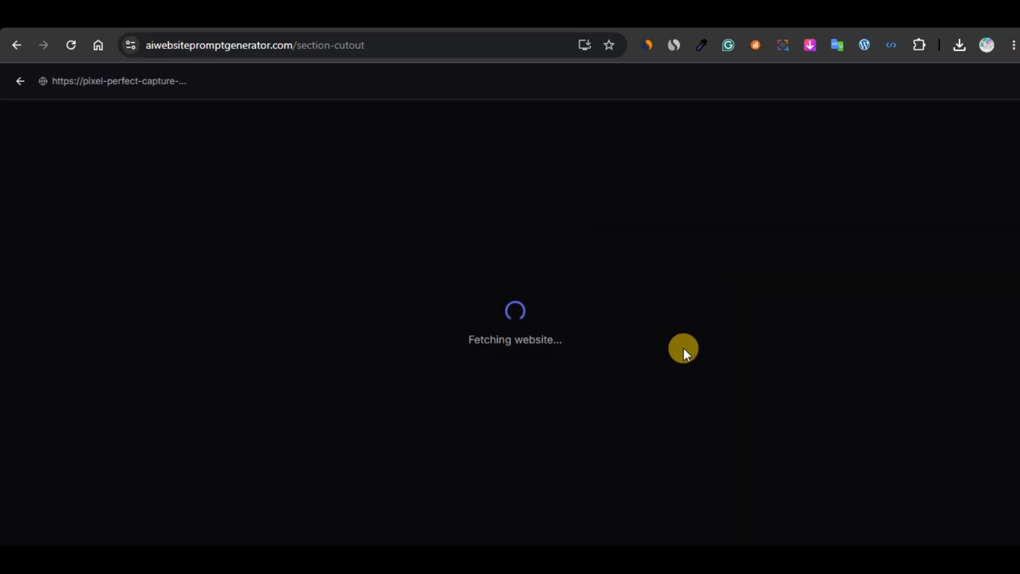
Select the Meet Our Experts section of the rendered VistaHaven page for extraction.
scroll(671, 340, "down", 15)
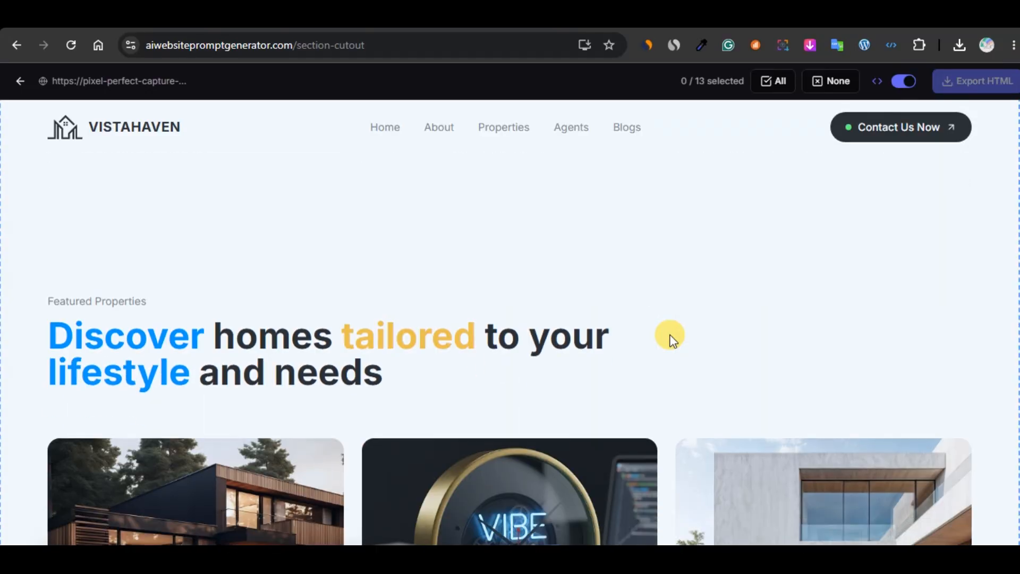
scroll(671, 338, "down", 15)
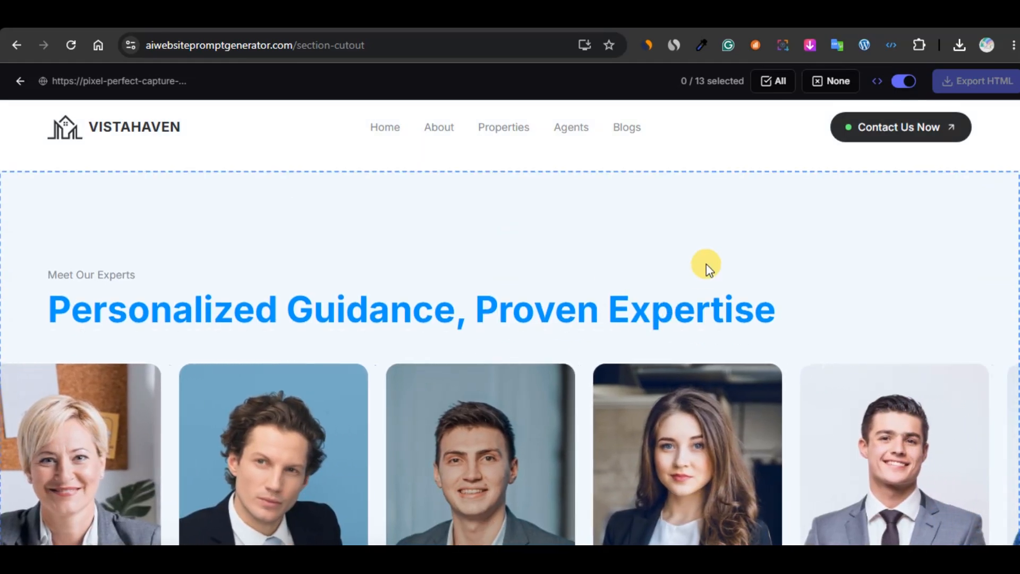
left_click(865, 267)
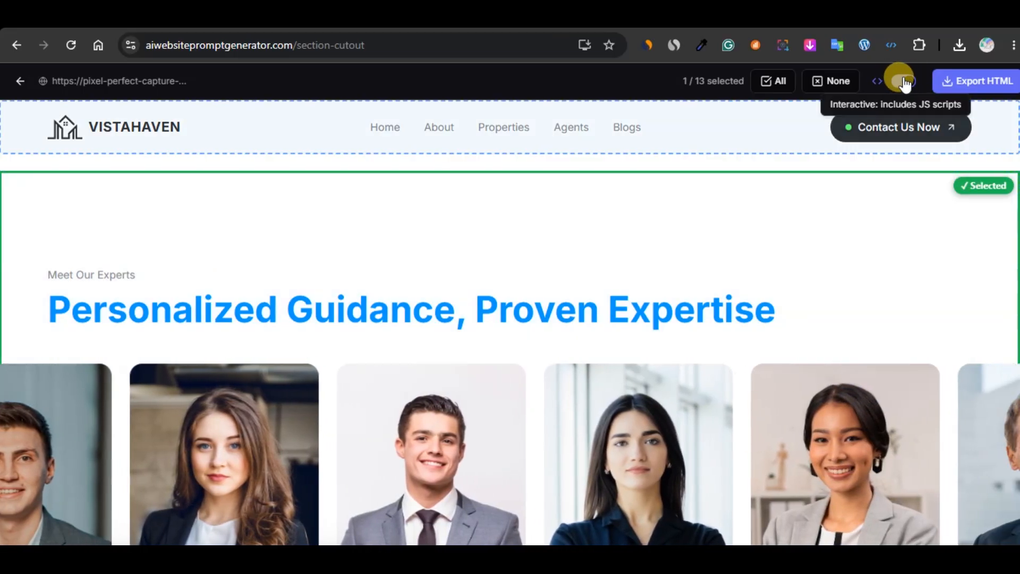
Export the selected team section as interactive HTML with JS scripts included and copy its companion prompt.
left_click(904, 81)
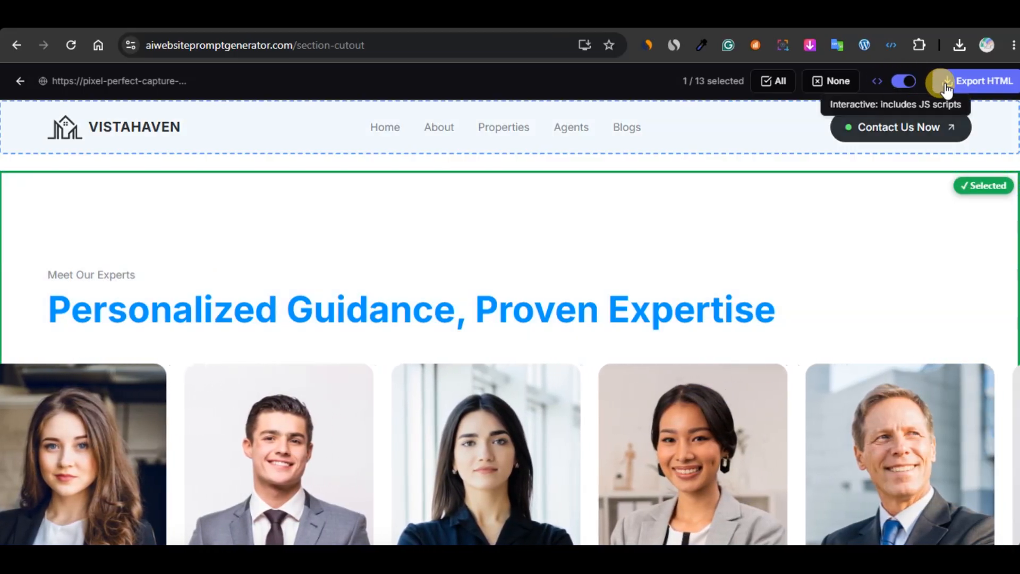
left_click(976, 82)
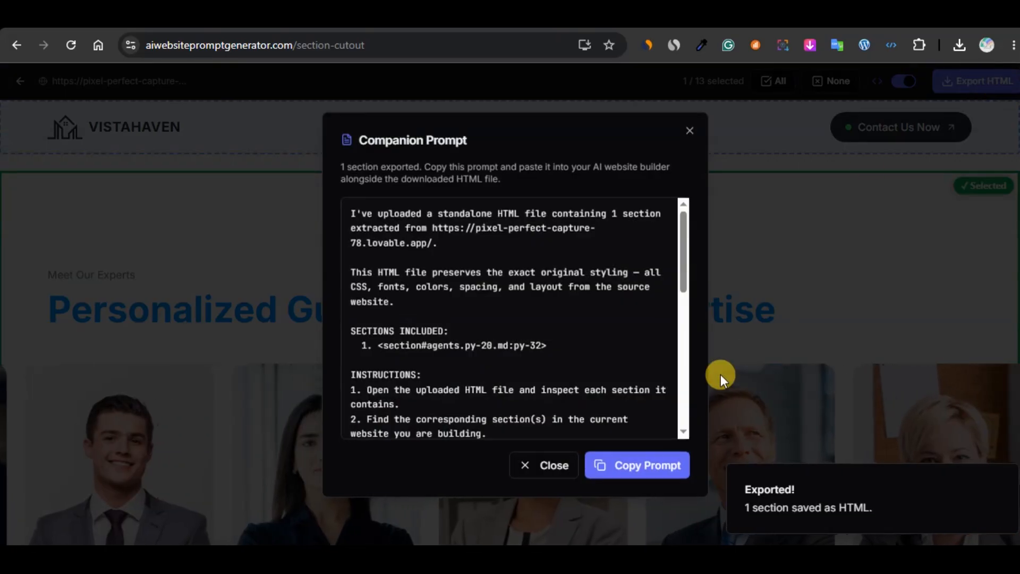
left_click(629, 466)
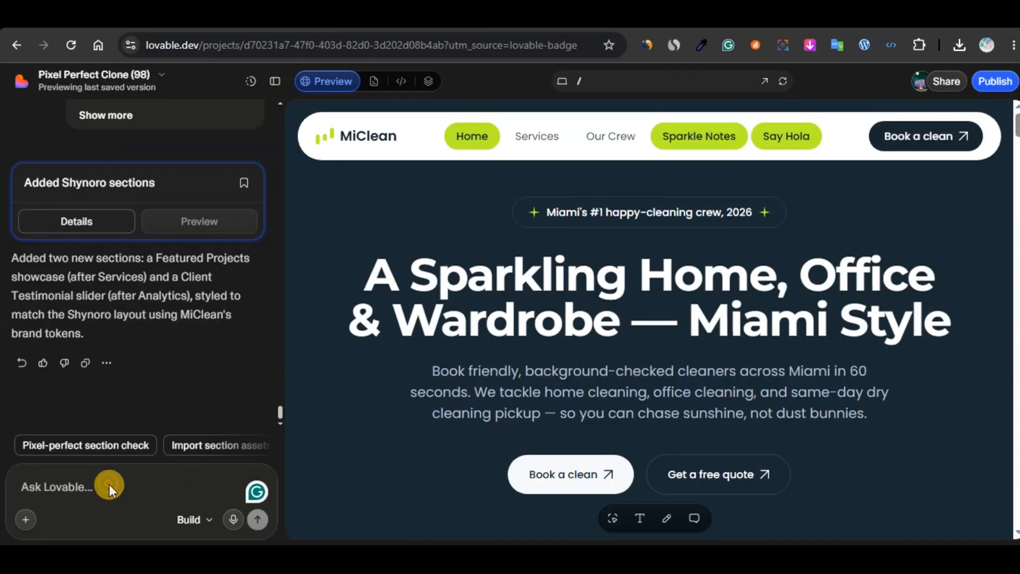
Paste the companion prompt into the MiClean project's Lovable chat and attach the newly downloaded HTML file.
right_click(109, 483)
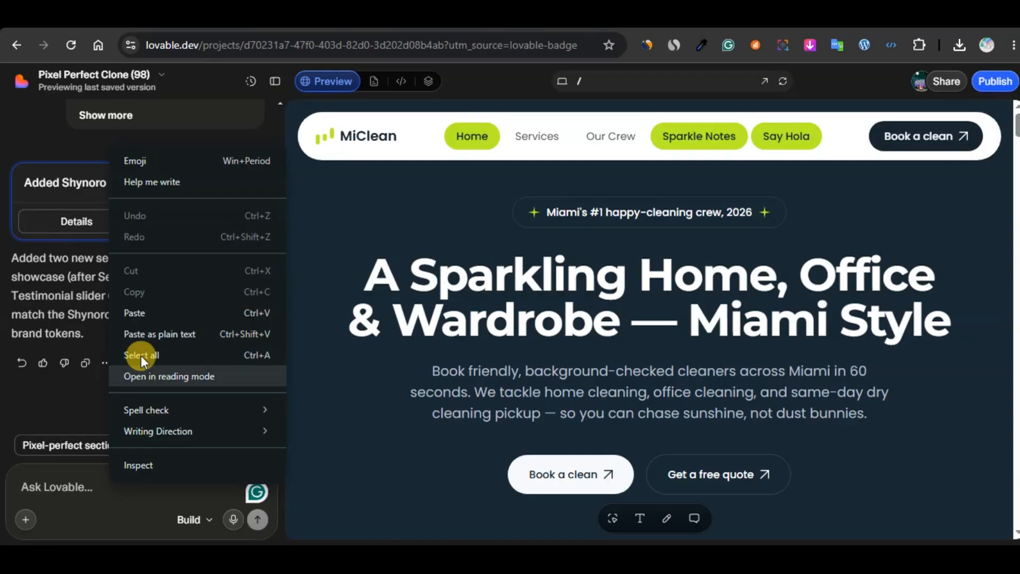
left_click(142, 318)
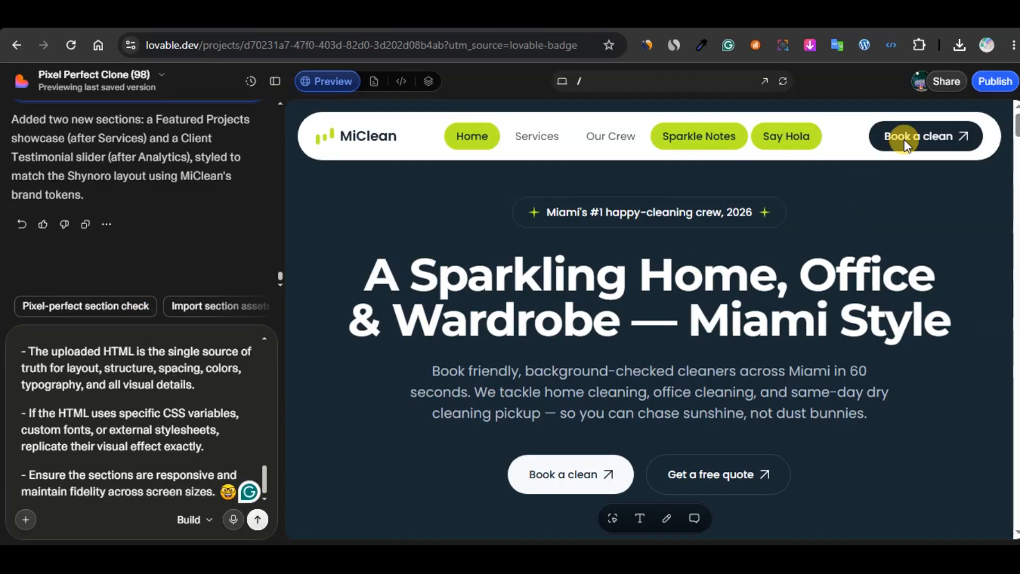
left_click(959, 45)
left_click_drag(818, 109, 165, 416)
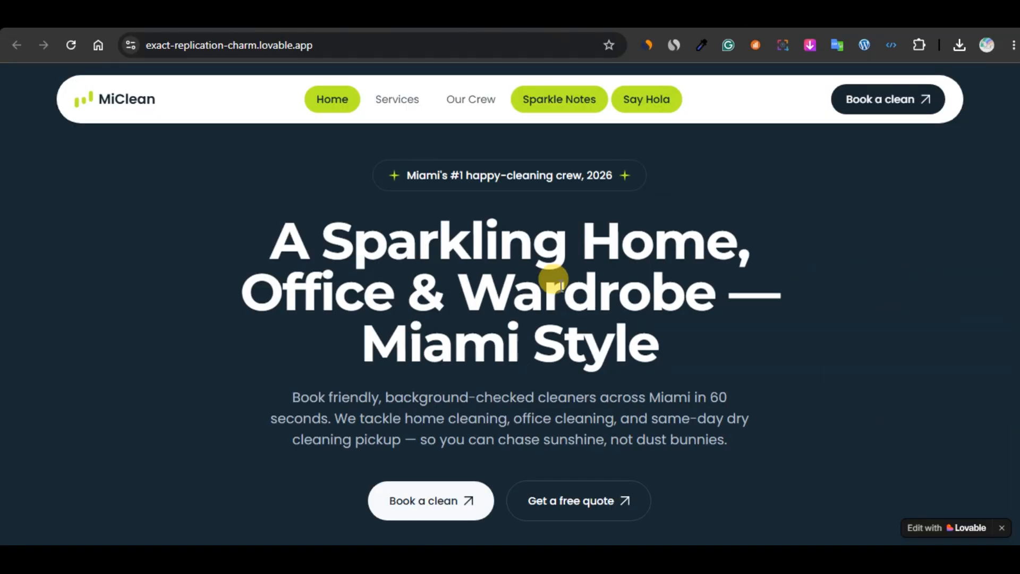
Reload the published MiClean site and examine its Meet Our Crew section and the scrolling staff cards.
right_click(567, 282)
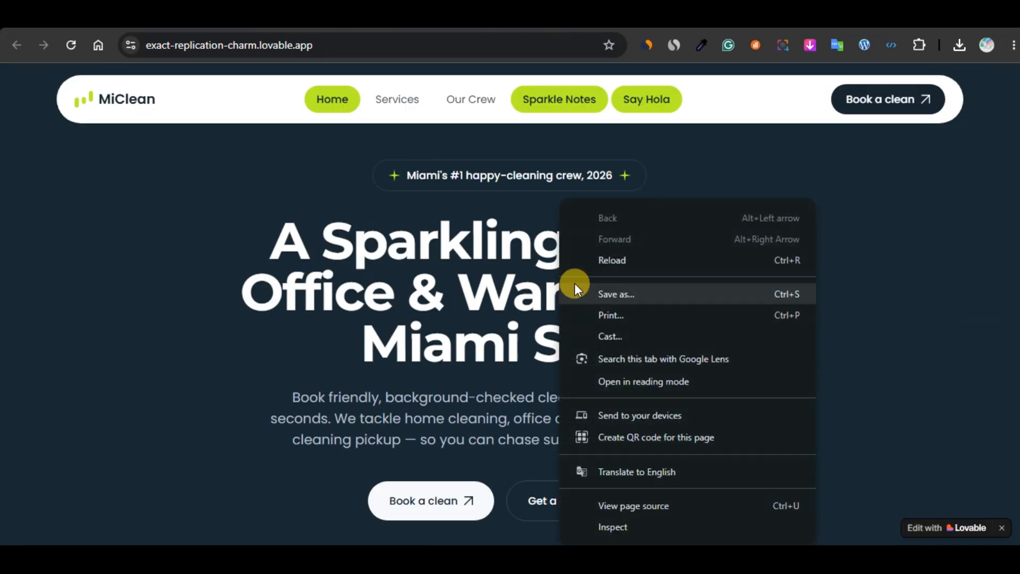
left_click(588, 261)
scroll(591, 263, "down", 15)
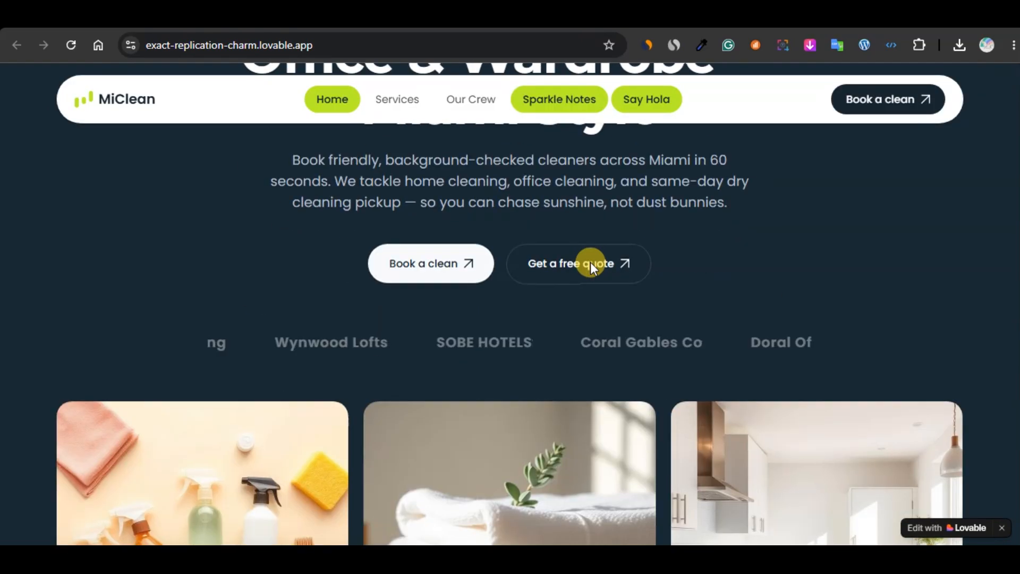
scroll(591, 263, "down", 10)
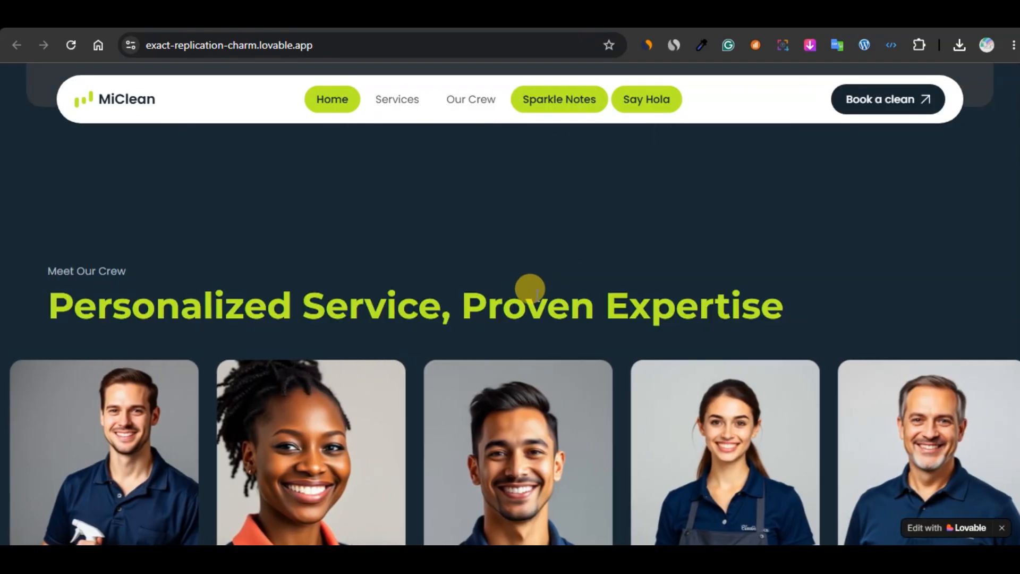
scroll(595, 314, "down", 2)
scroll(597, 322, "down", 1)
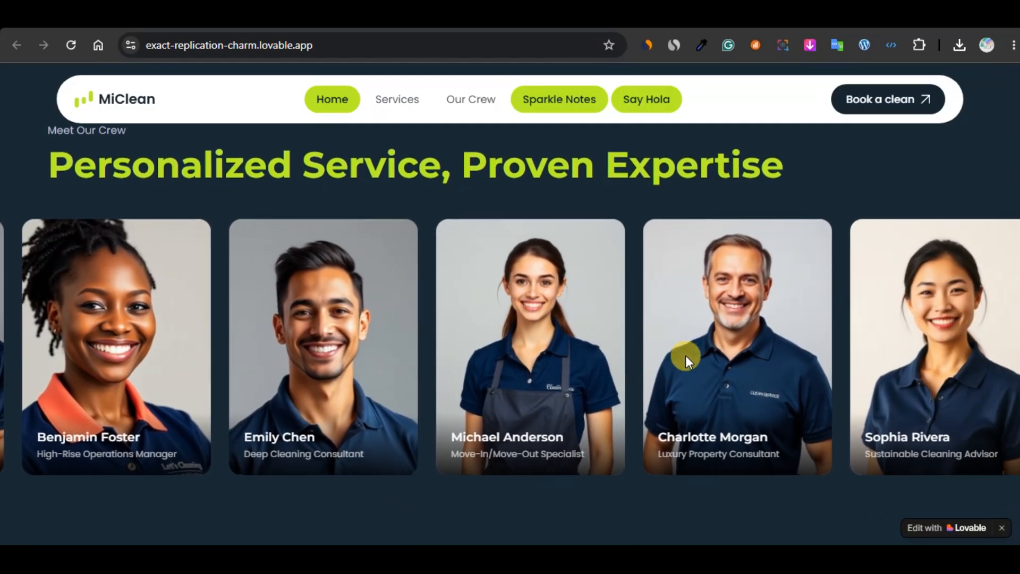
scroll(678, 339, "down", 1)
scroll(678, 338, "up", 1)
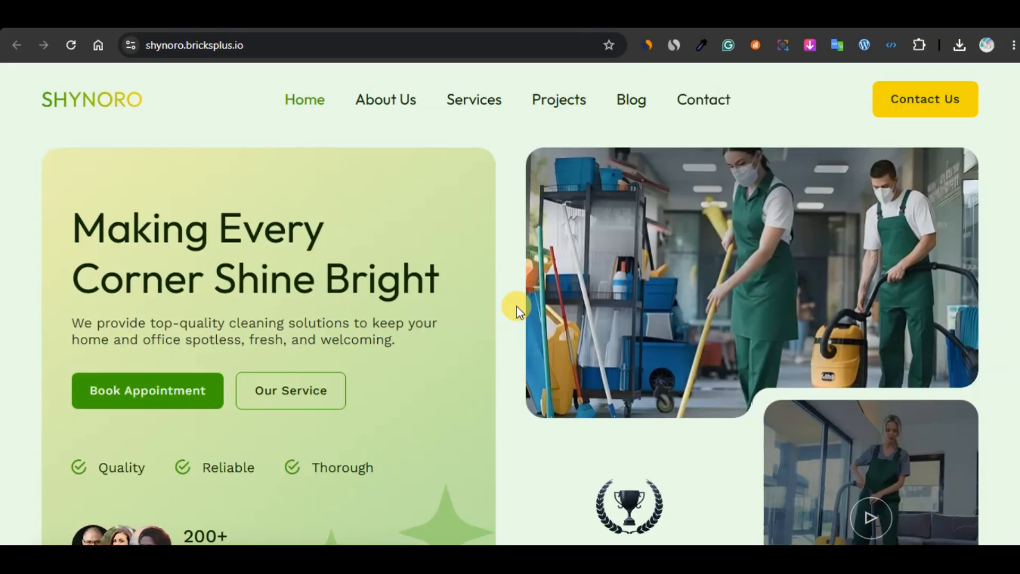
Browse the Shynoro cleaning site's sections and copy its web address.
scroll(517, 306, "down", 20)
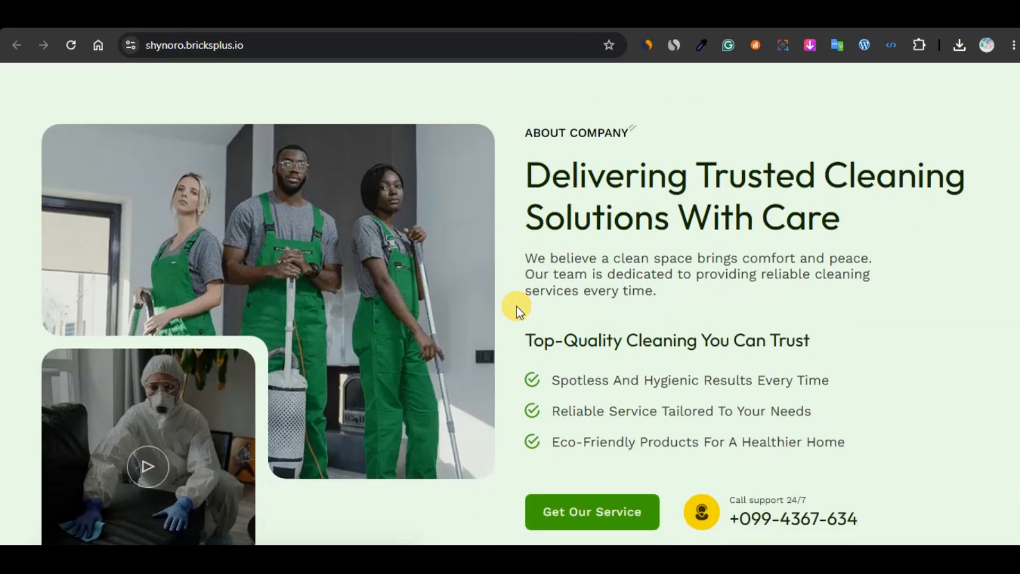
scroll(517, 305, "down", 2)
scroll(517, 305, "up", 3)
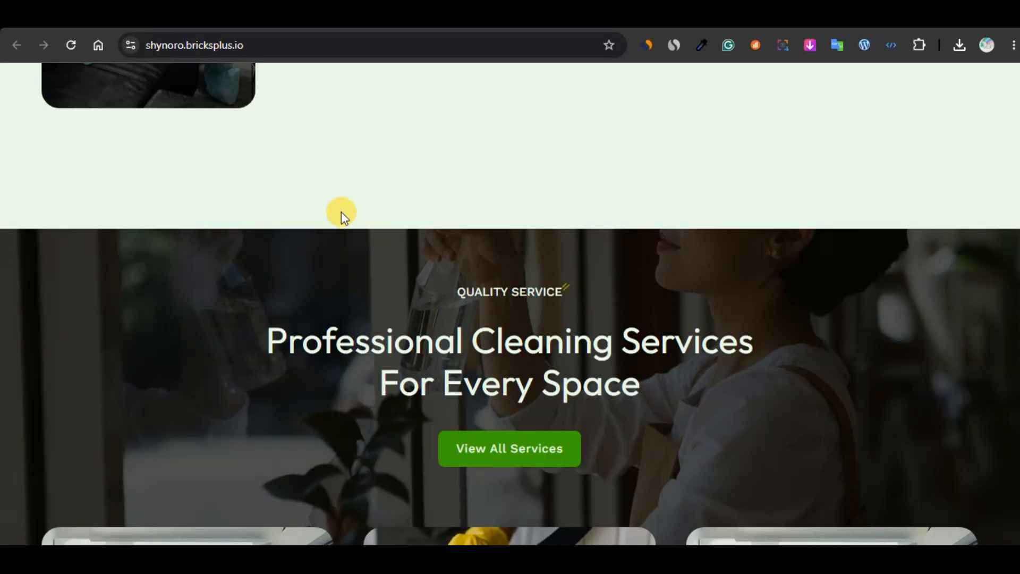
right_click(334, 46)
left_click(377, 190)
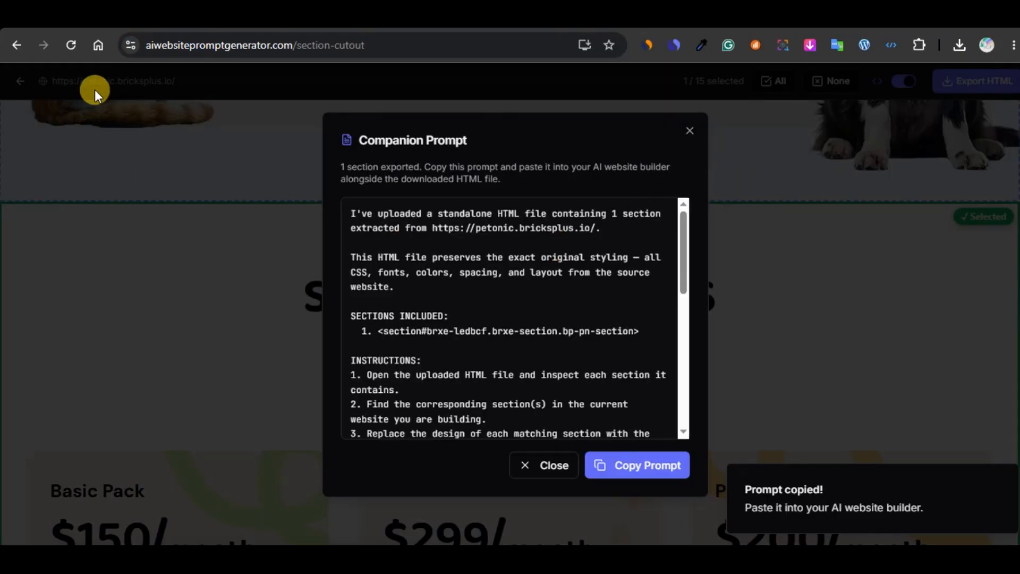
left_click(71, 45)
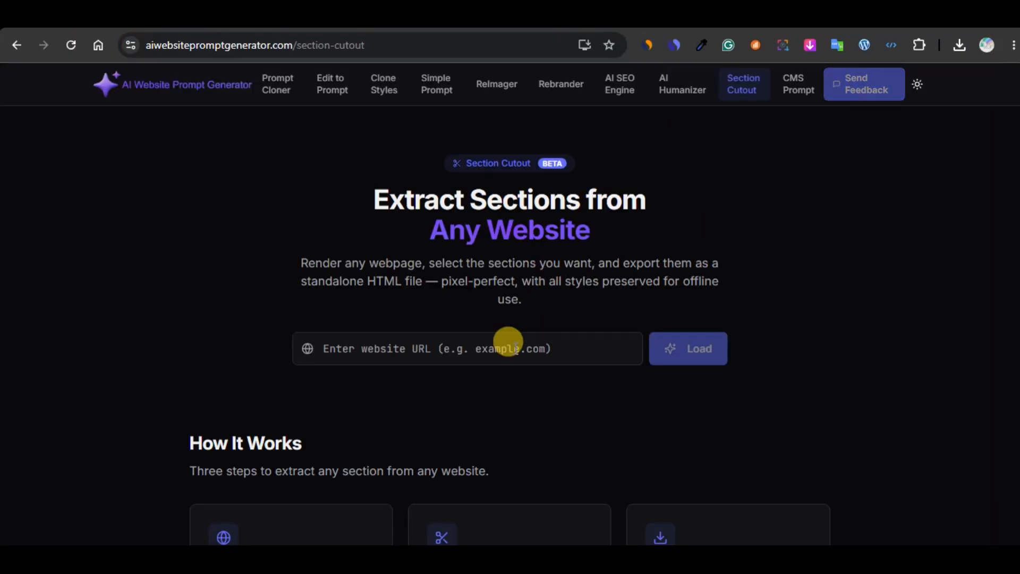
right_click(518, 350)
left_click(545, 372)
left_click(708, 346)
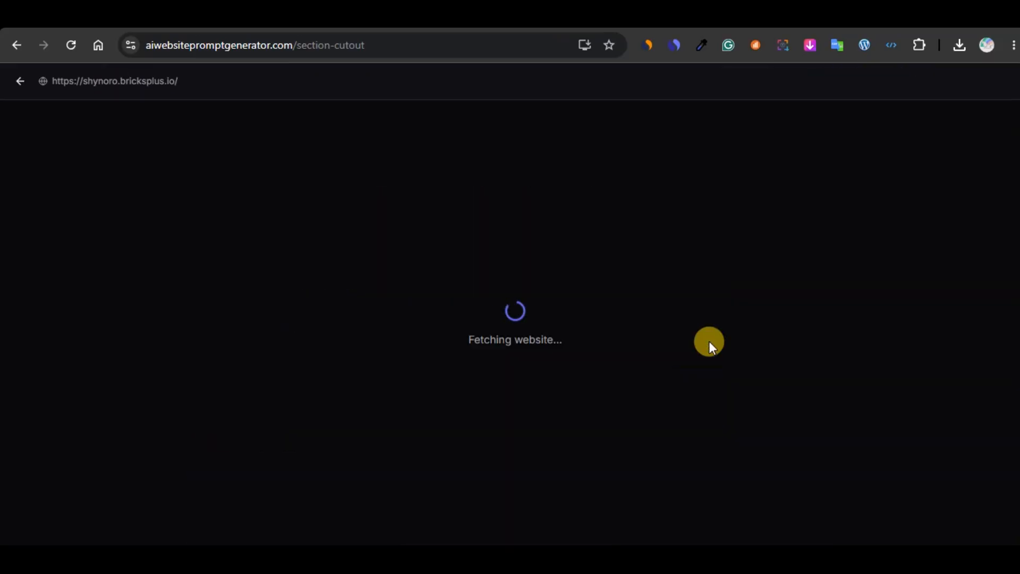
Select the Featured Projects section of the loaded Shynoro page for export.
scroll(547, 363, "down", 10)
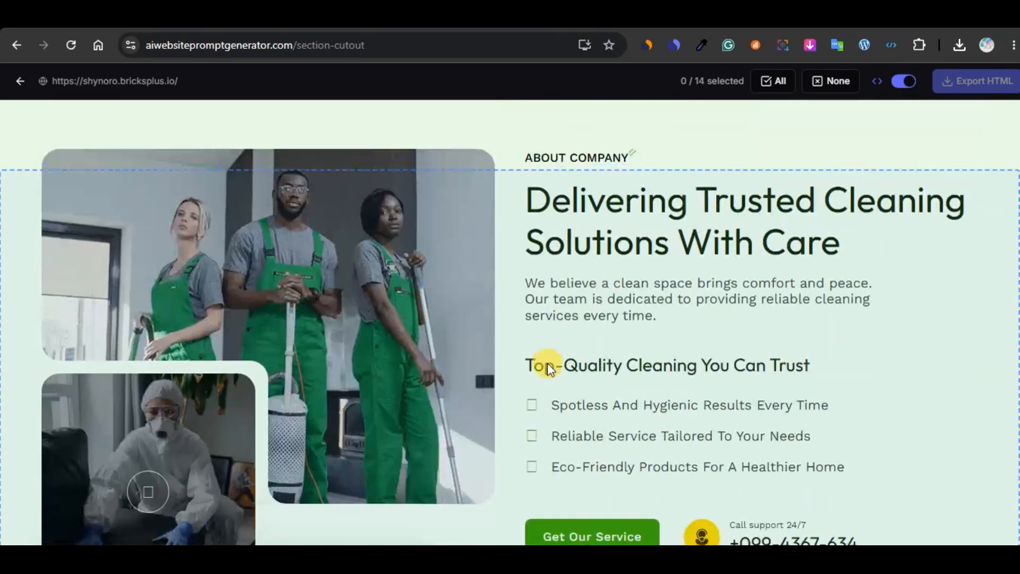
scroll(547, 363, "down", 12)
scroll(620, 287, "down", 10)
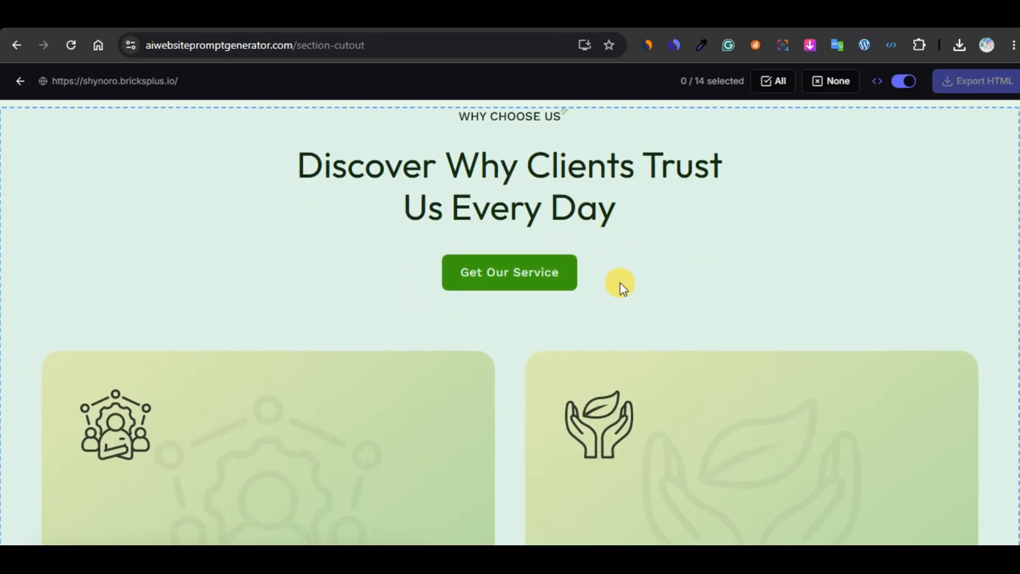
scroll(620, 287, "down", 12)
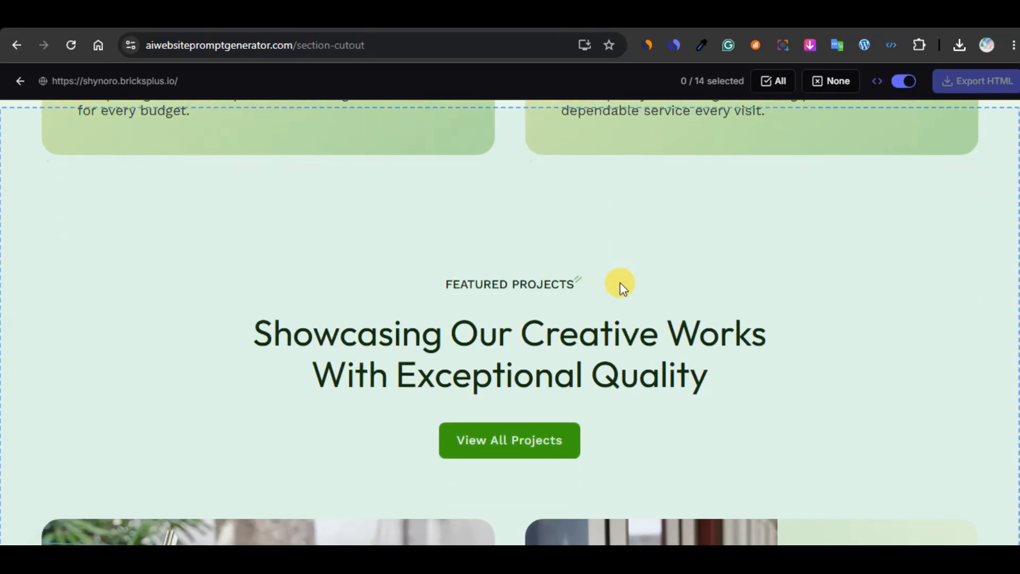
scroll(620, 287, "down", 3)
scroll(703, 266, "up", 3)
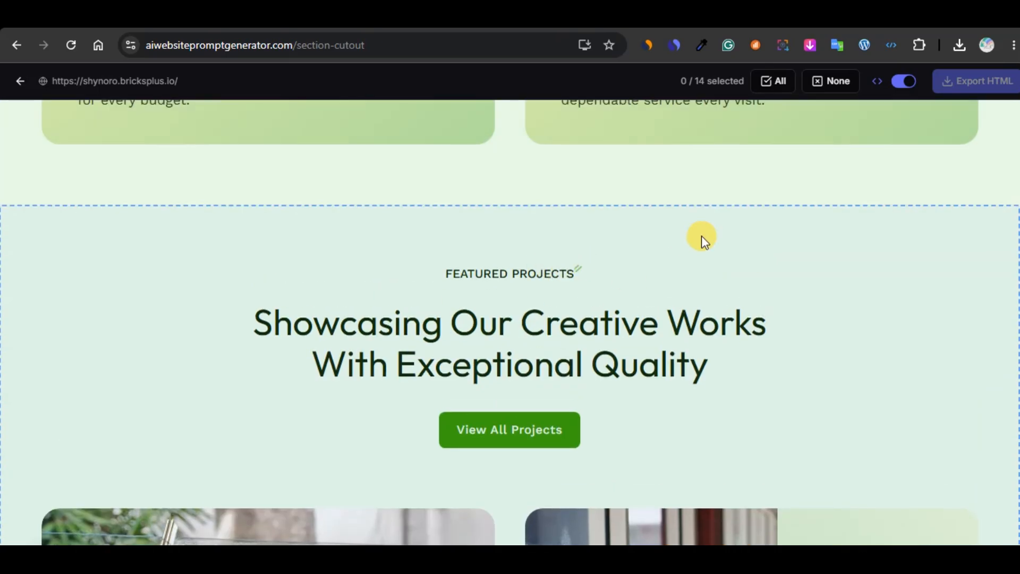
left_click(718, 238)
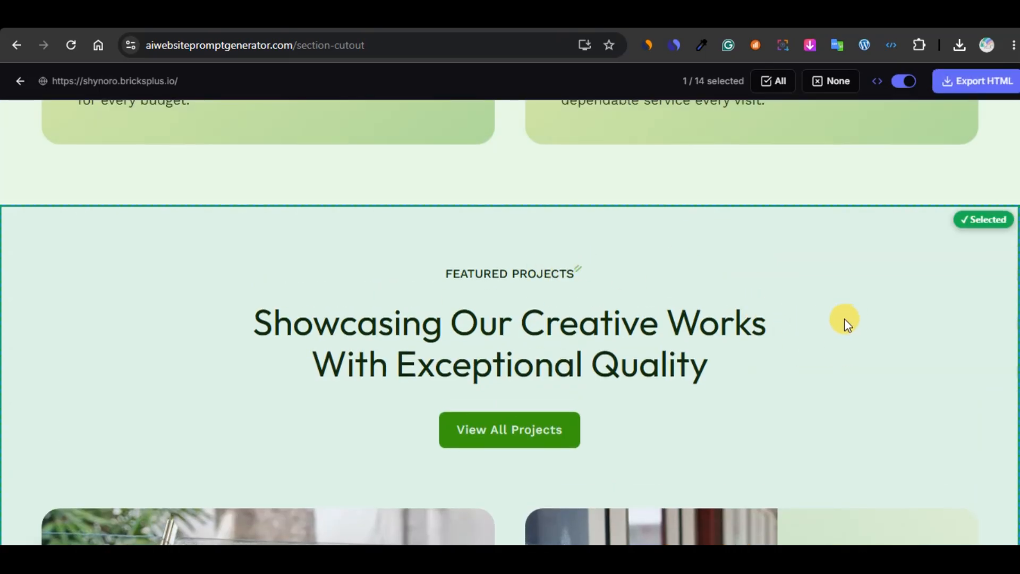
Add the Client Testimonial section, Exceeded All Our Expectations, to the export selection.
scroll(799, 389, "down", 15)
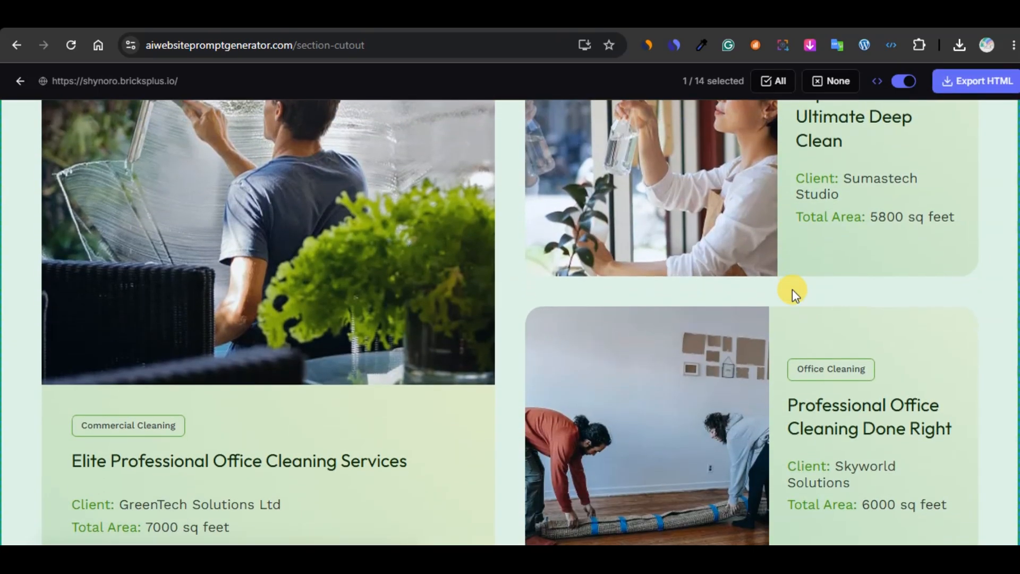
scroll(792, 289, "down", 5)
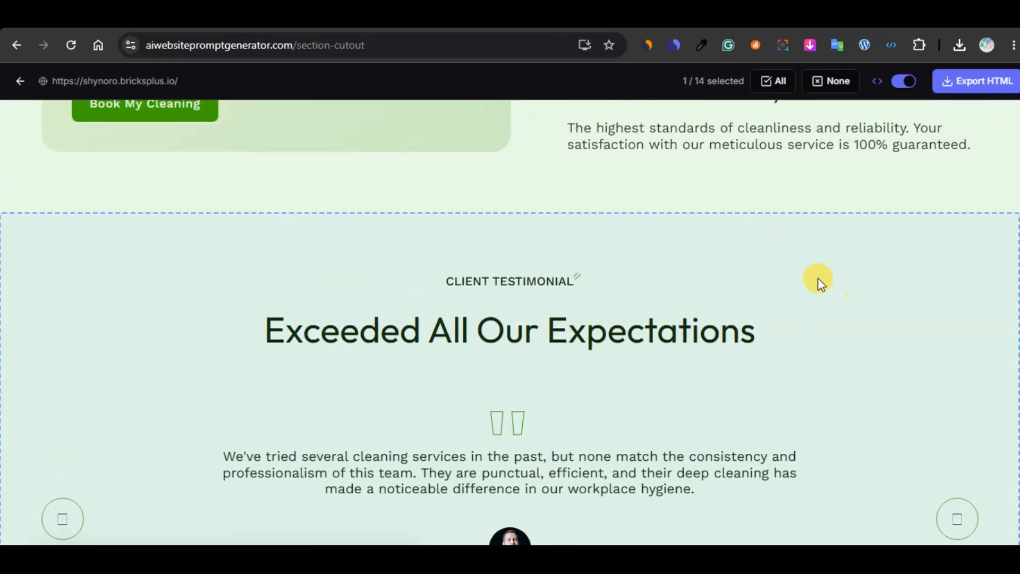
left_click(807, 257)
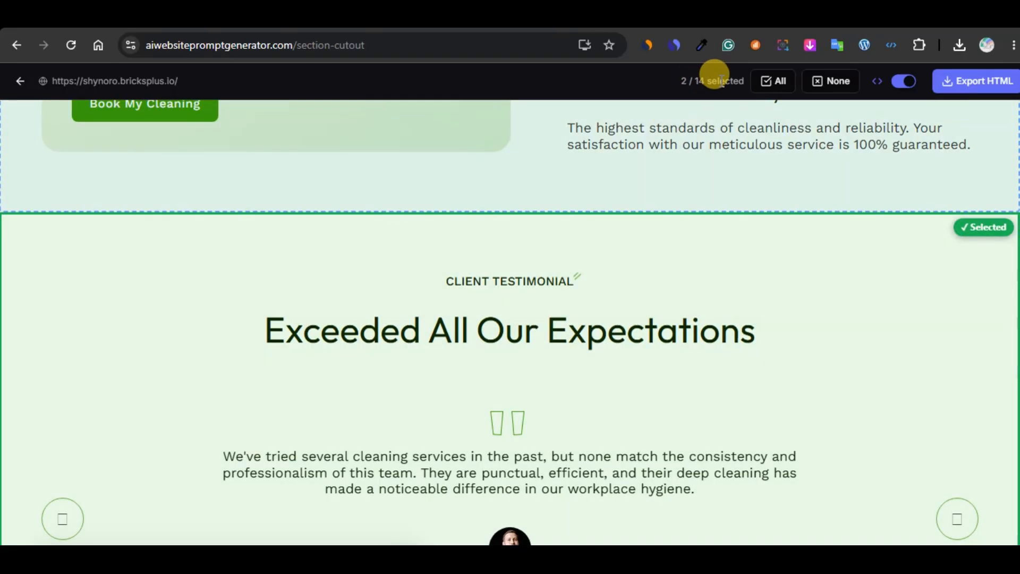
Export the two selected sections as HTML with the companion prompt enabled, and copy the prompt.
left_click(905, 82)
left_click(899, 82)
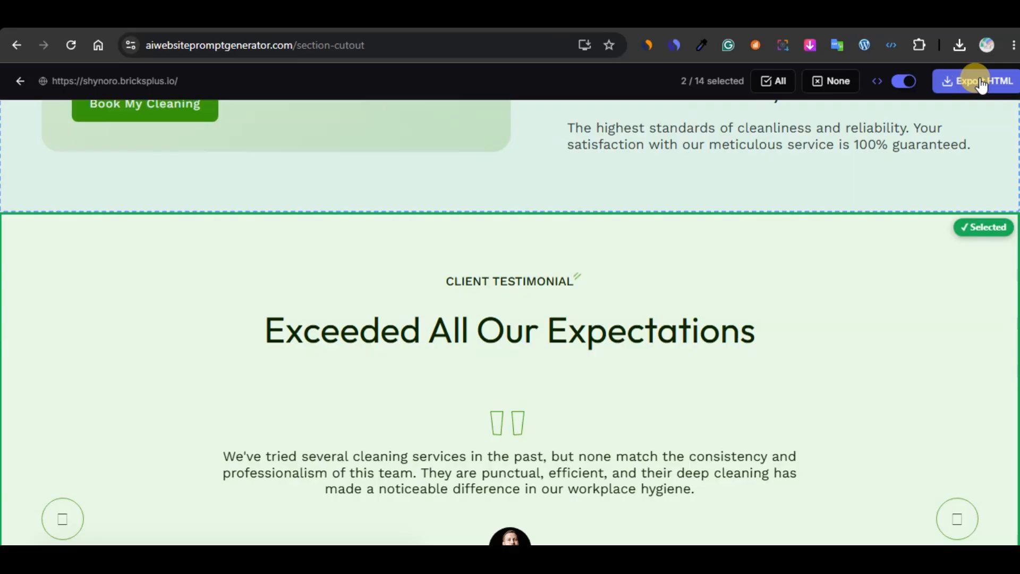
left_click(980, 80)
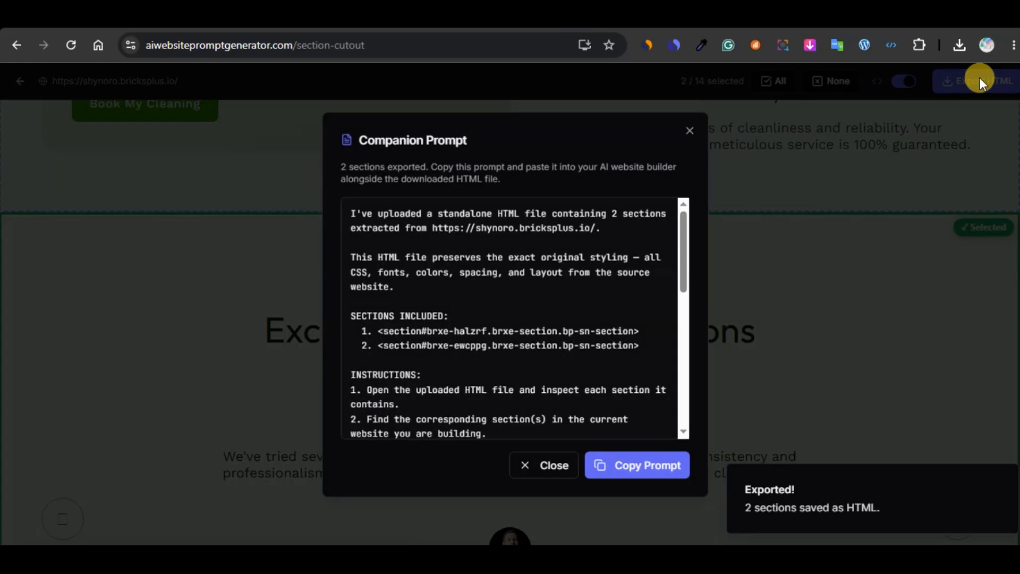
left_click(640, 465)
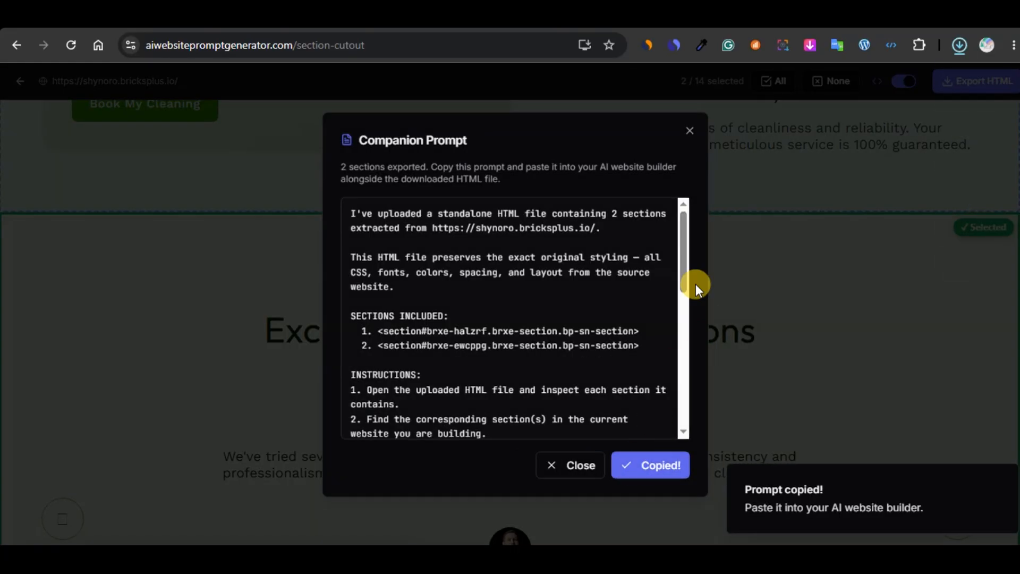
Send the companion prompt in the MiClean project's Lovable chat with section-cutout (11).html attached.
left_click(755, 16)
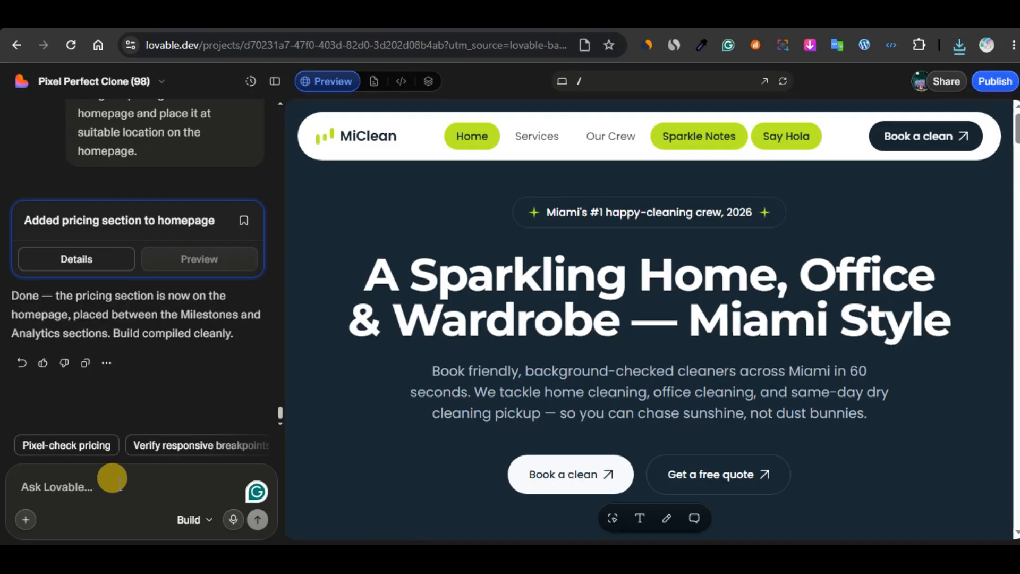
key("ctrl+v")
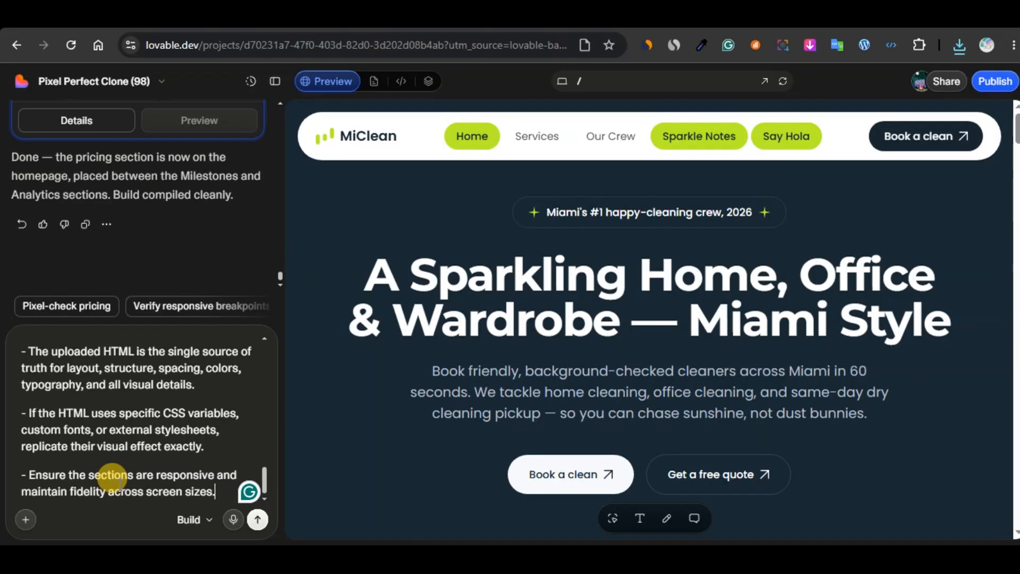
left_click(957, 43)
left_click_drag(818, 111, 215, 401)
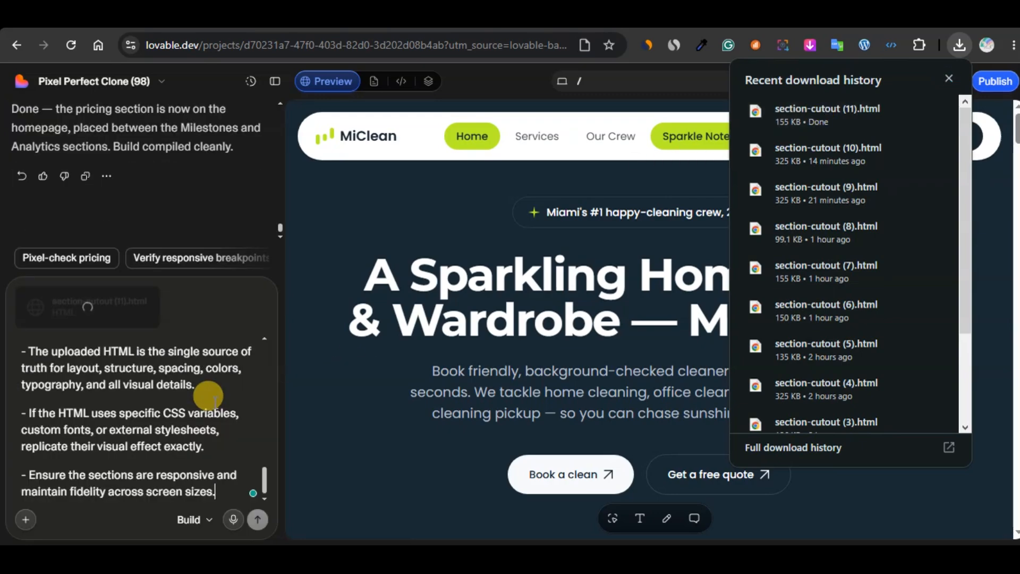
left_click(257, 520)
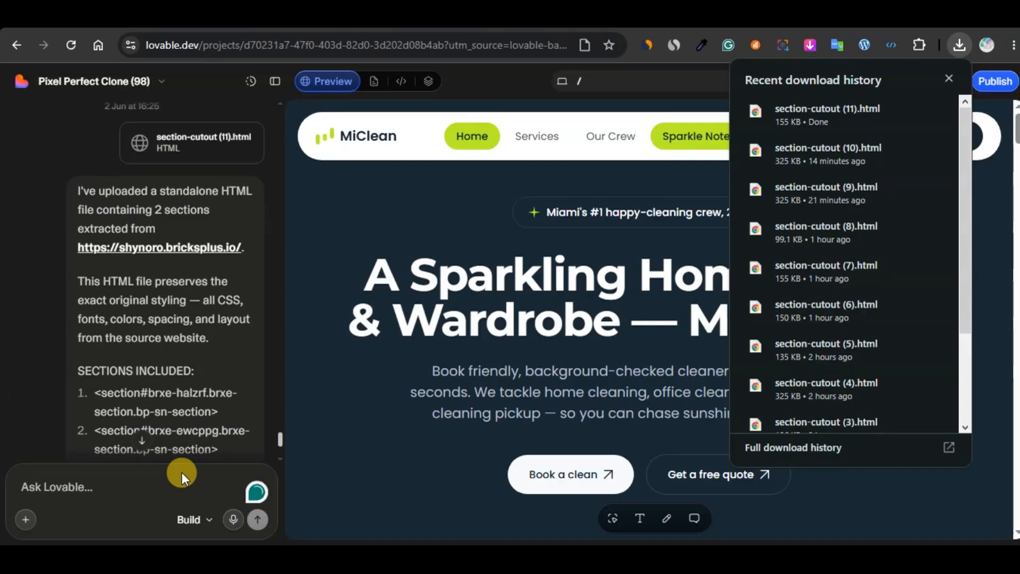
scroll(154, 313, "down", 4)
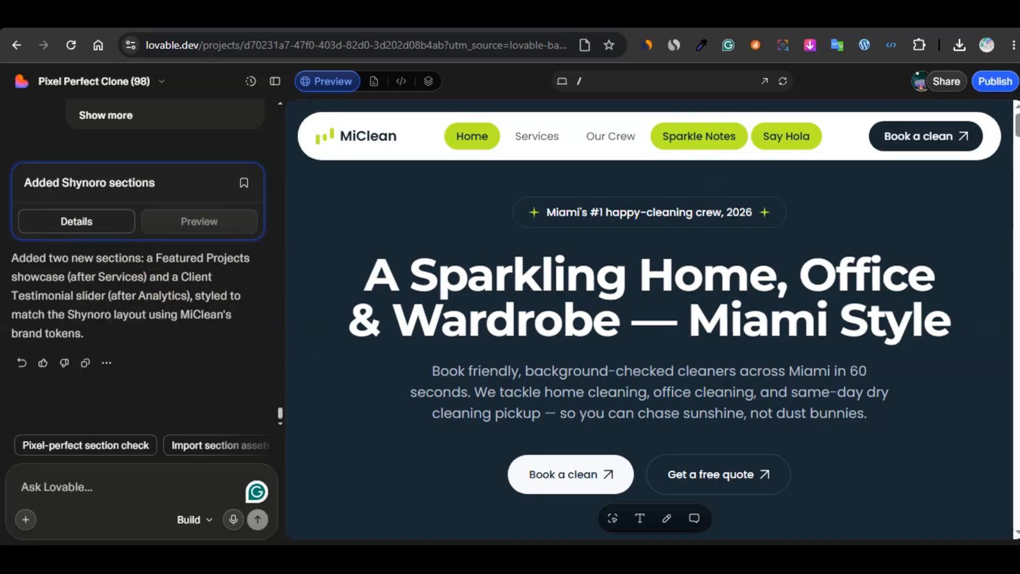
Reload the published MiClean site and examine its new Featured Projects section.
left_click(764, 80)
right_click(597, 178)
left_click(648, 240)
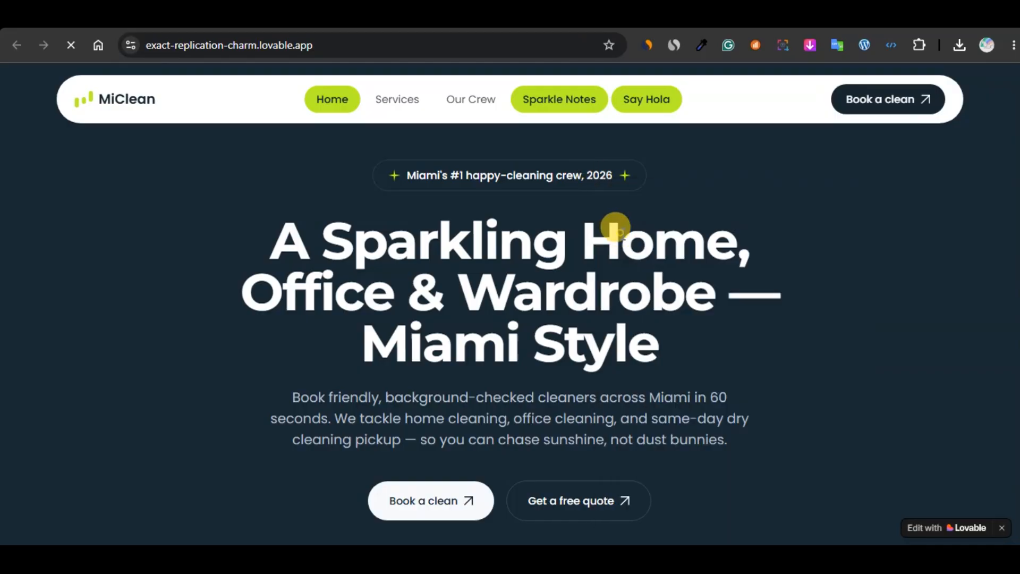
scroll(621, 233, "down", 15)
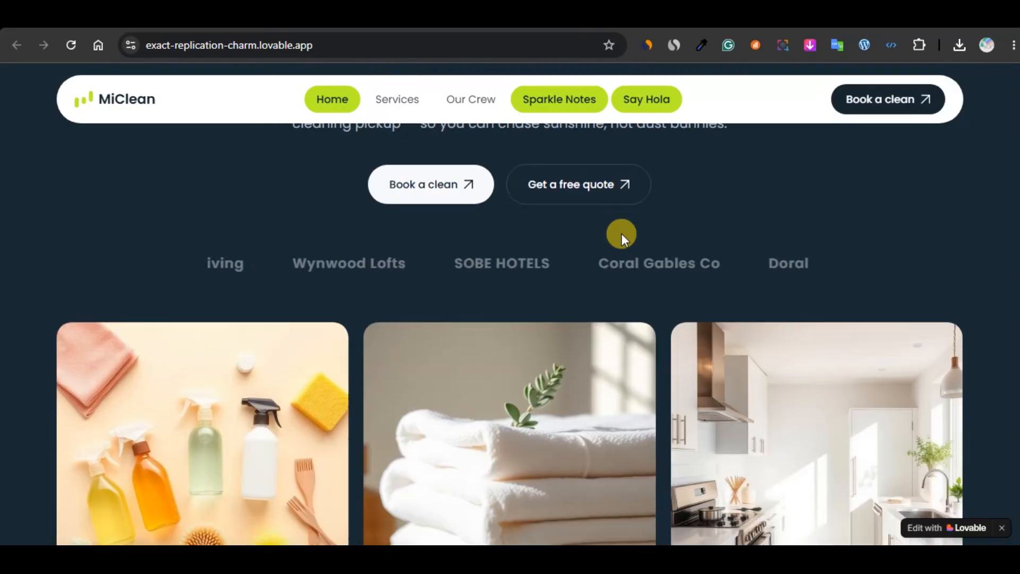
scroll(620, 234, "down", 10)
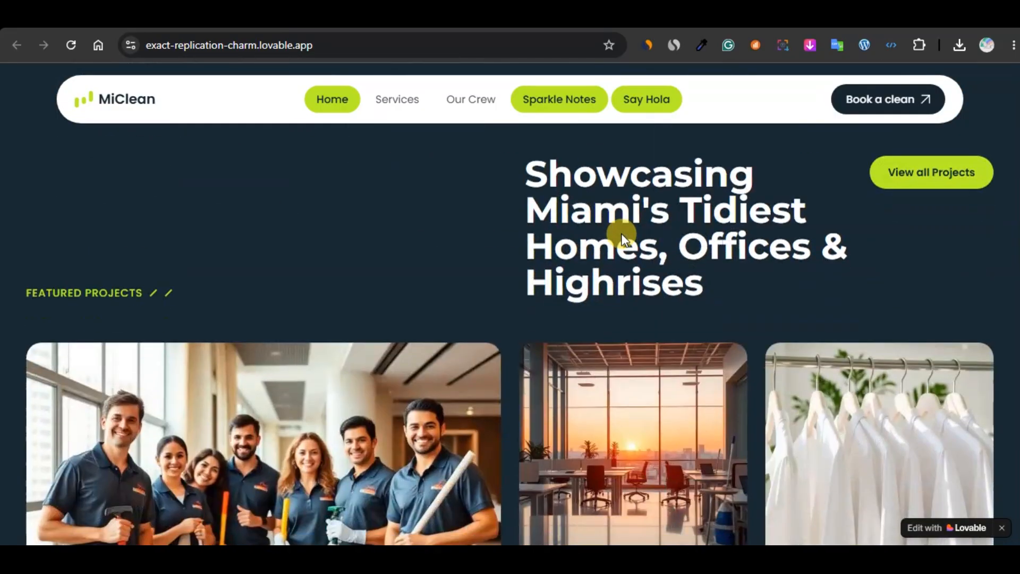
scroll(511, 388, "down", 15)
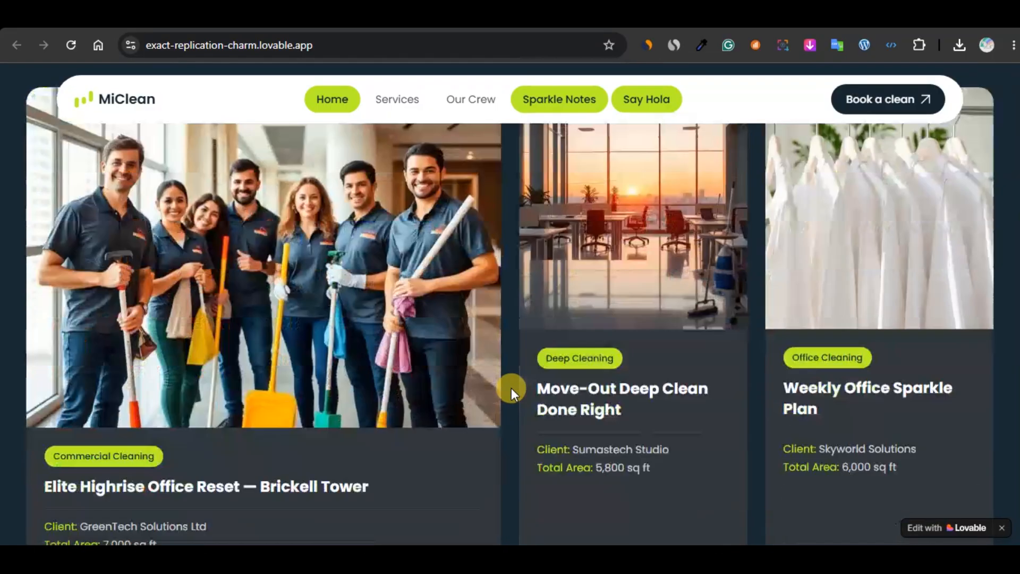
Examine the published site's Client Testimonial section and page through its testimonial slider.
scroll(511, 387, "down", 15)
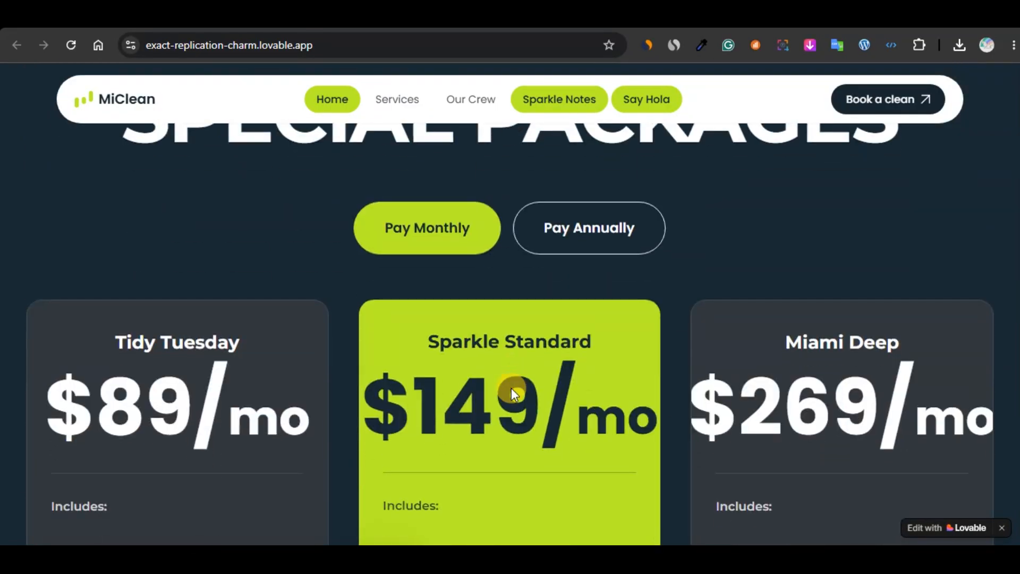
scroll(511, 388, "down", 10)
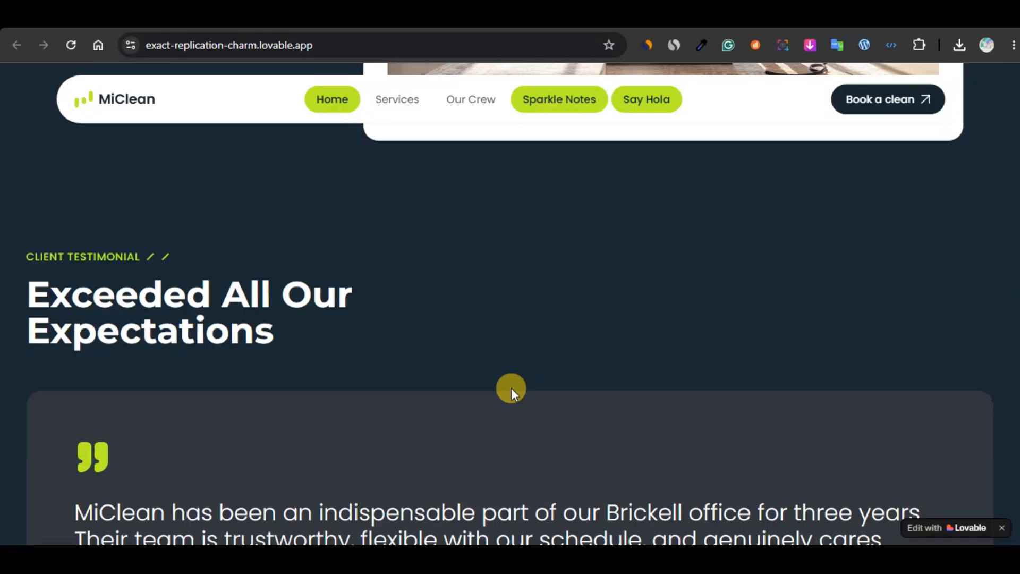
scroll(511, 388, "down", 2)
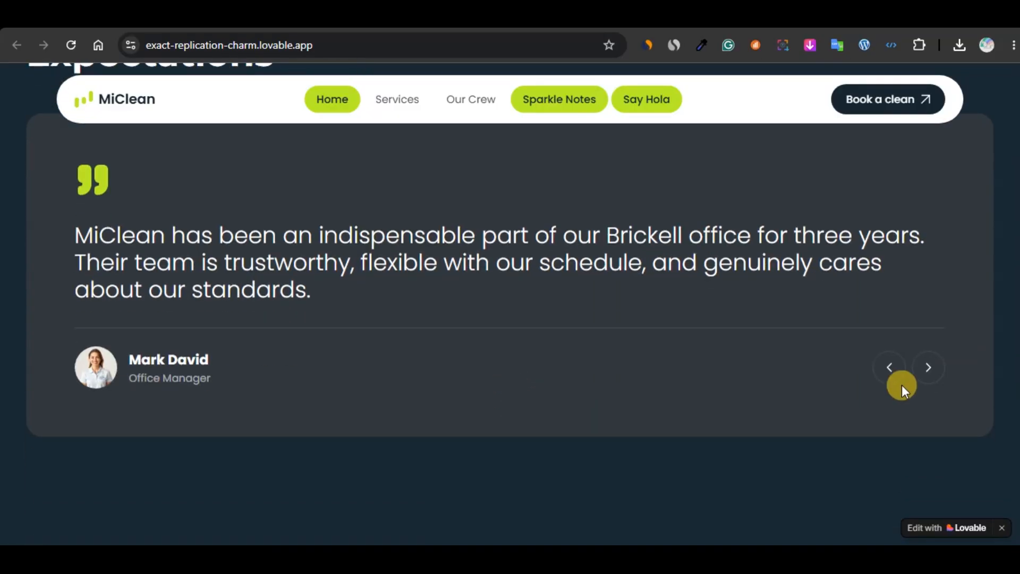
left_click(929, 367)
left_click(932, 367)
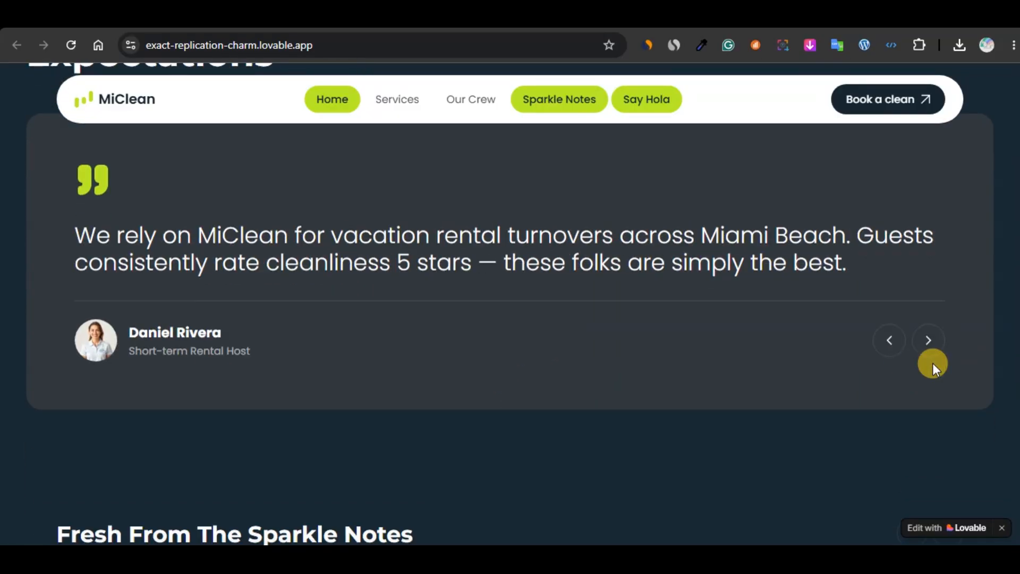
left_click(930, 350)
scroll(672, 298, "up", 1)
scroll(670, 296, "up", 4)
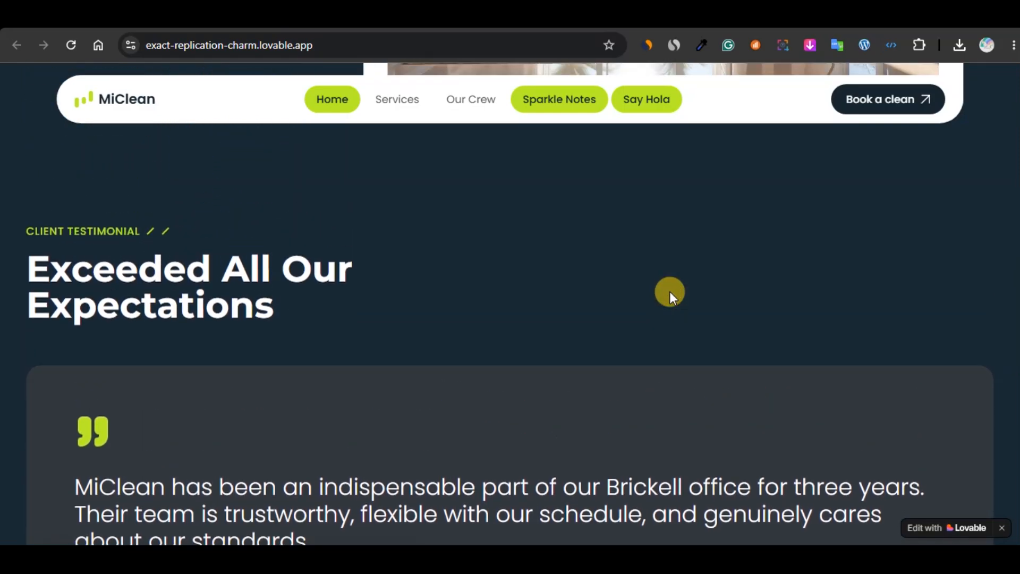
Paste the companion prompt into the MiClean project's Lovable chat again and add the line "Target page: About us" at its end.
key("ctrl+Tab")
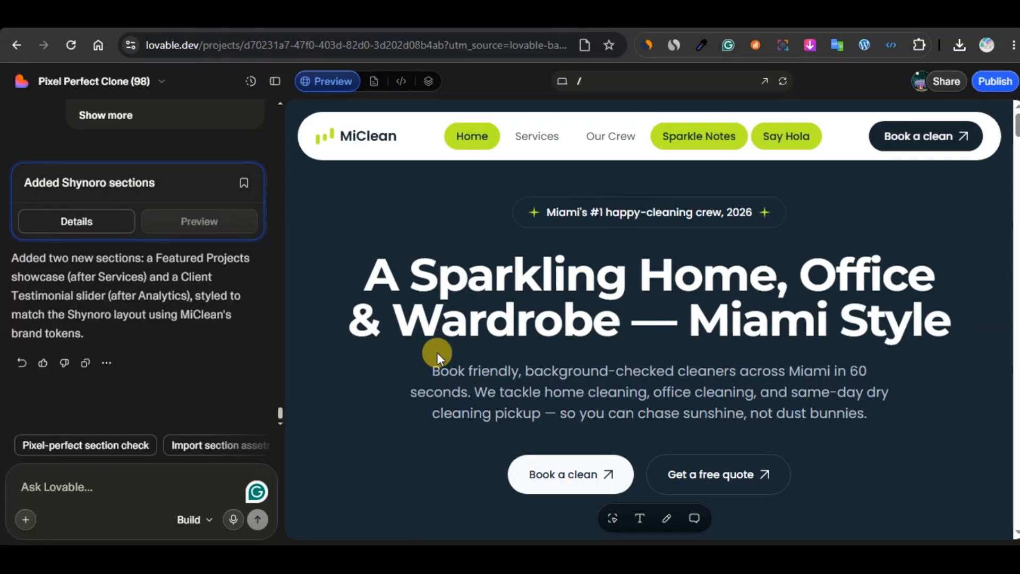
left_click(131, 478)
key("ctrl+v")
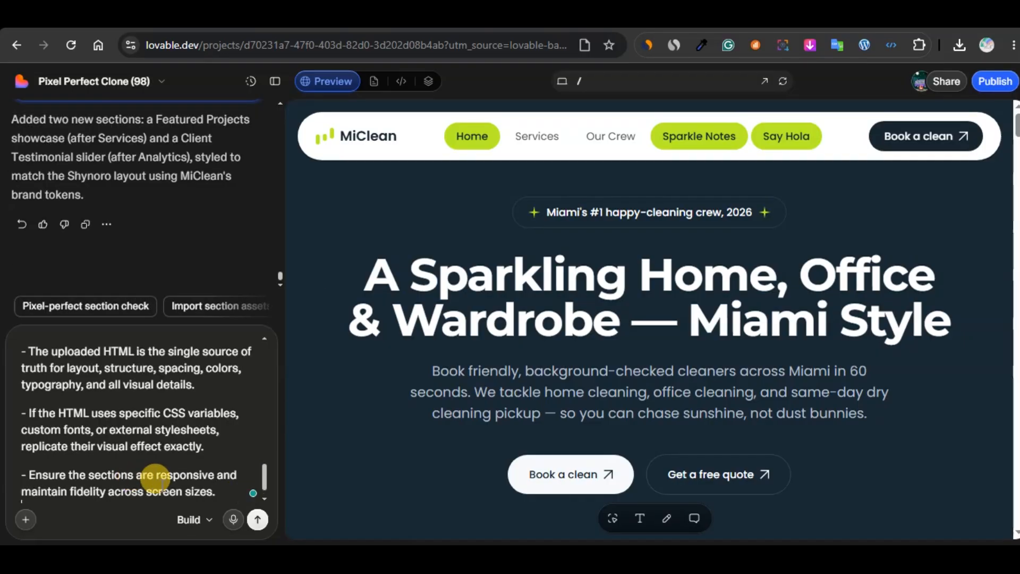
key("shift+Return")
key("shift+Return")
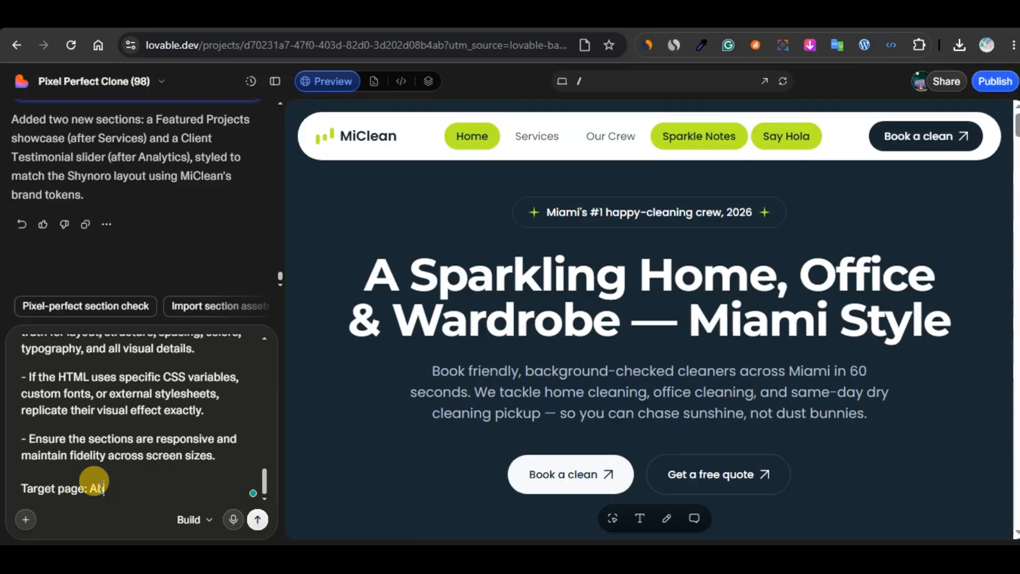
type("us")
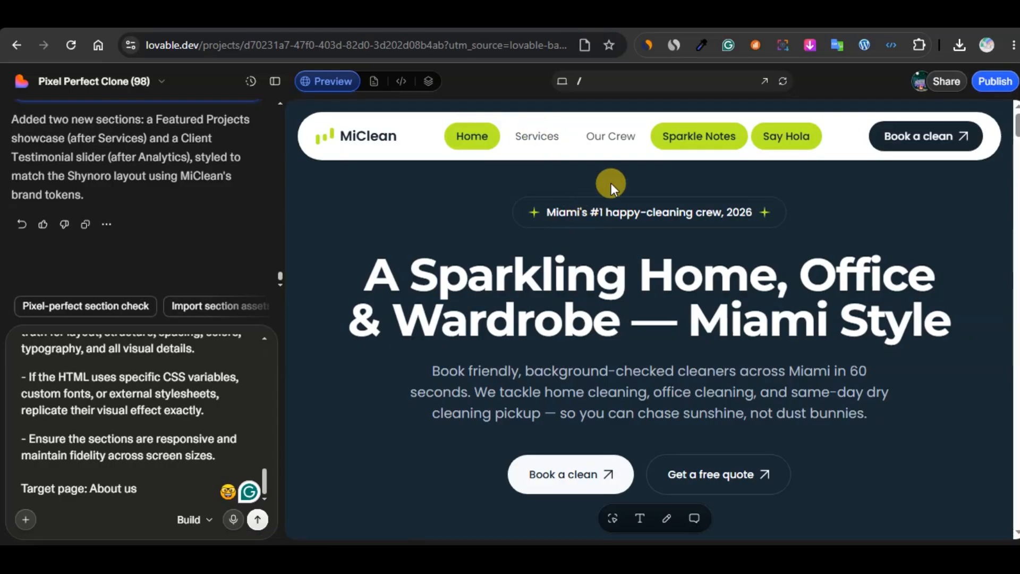
Open the AI Website Prompt Generator home page and browse the cards of its prompt tools.
key("ctrl+Tab")
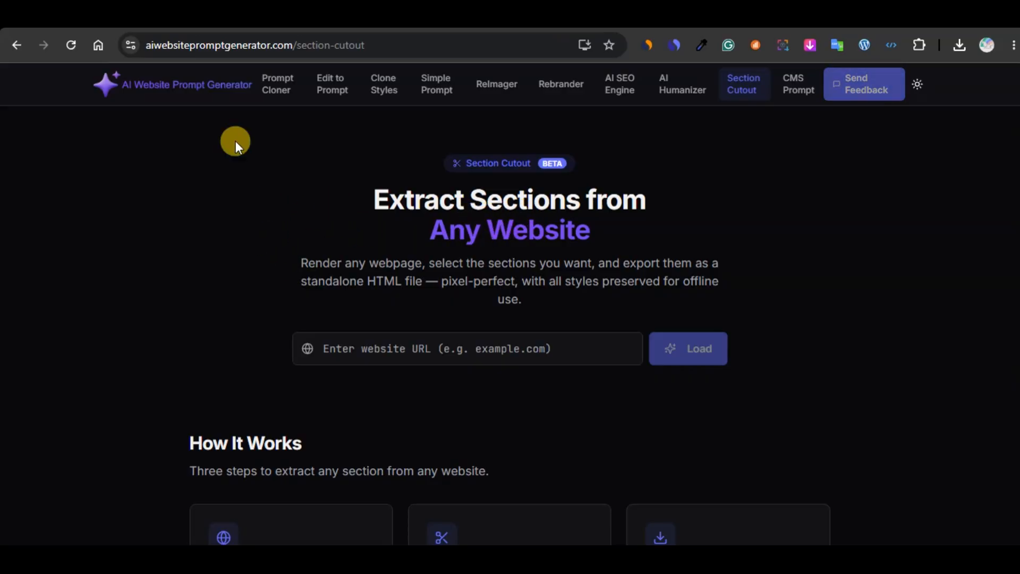
left_click(213, 95)
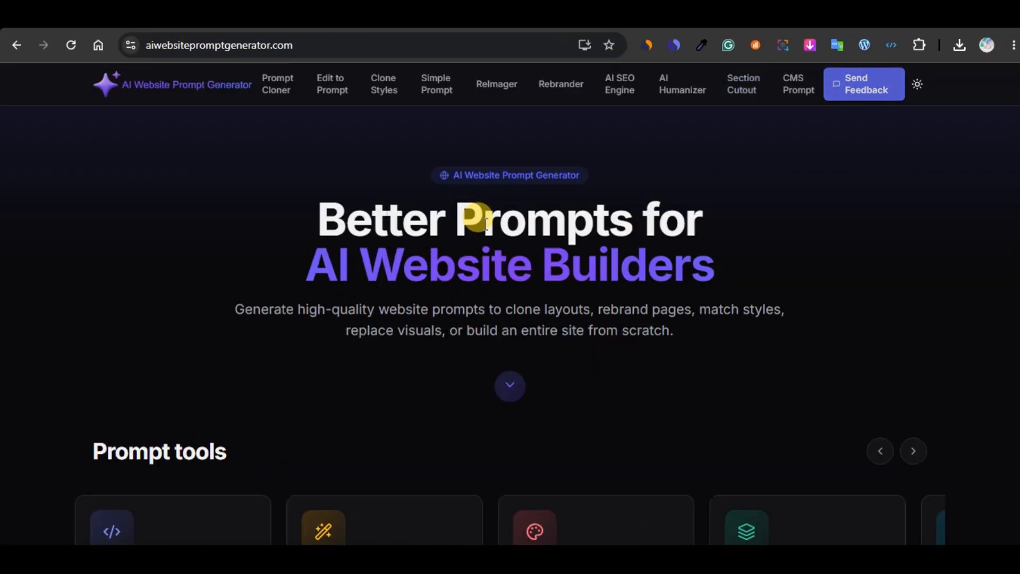
scroll(487, 281, "down", 3)
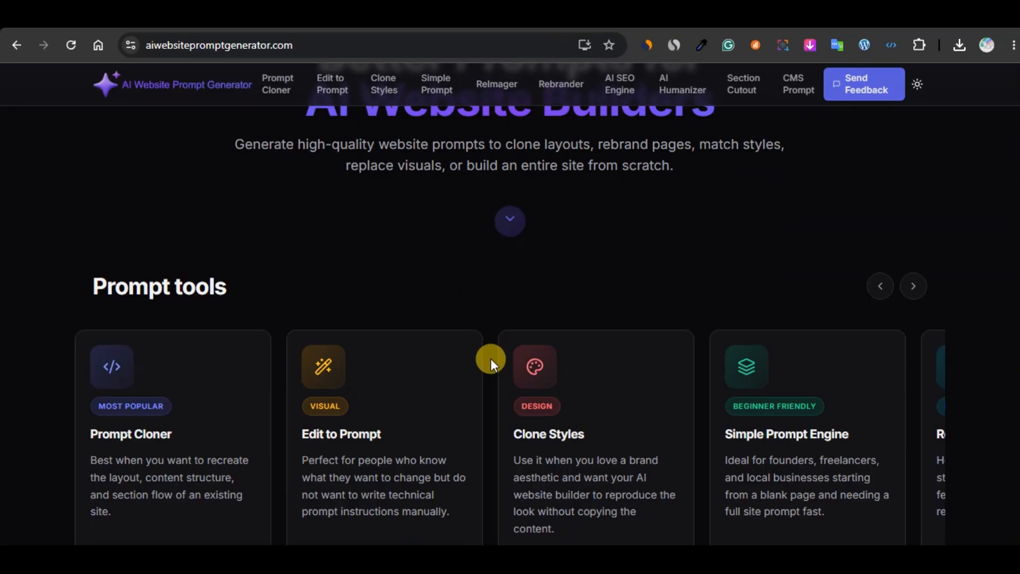
scroll(491, 358, "down", 2)
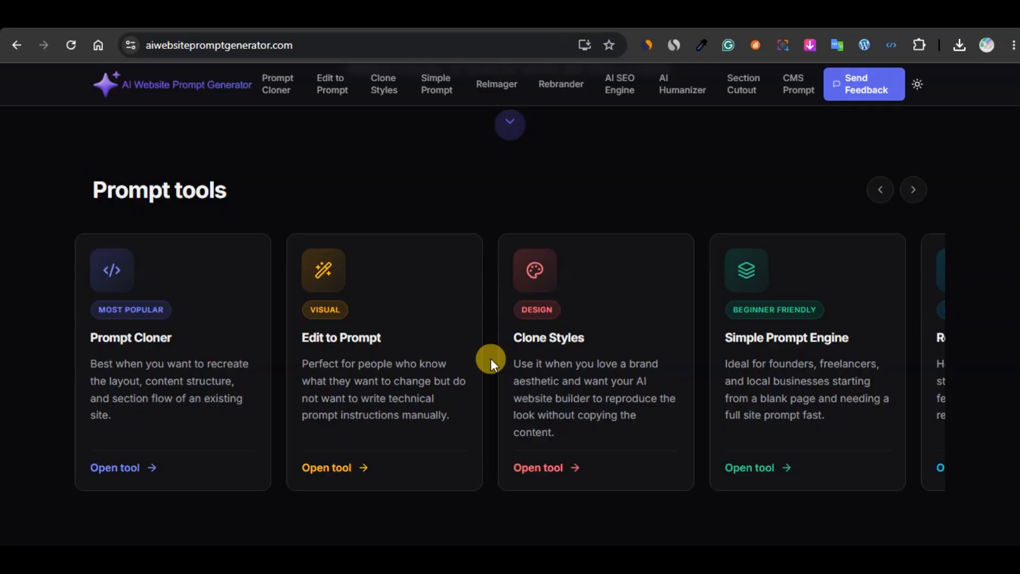
scroll(490, 359, "right", 6)
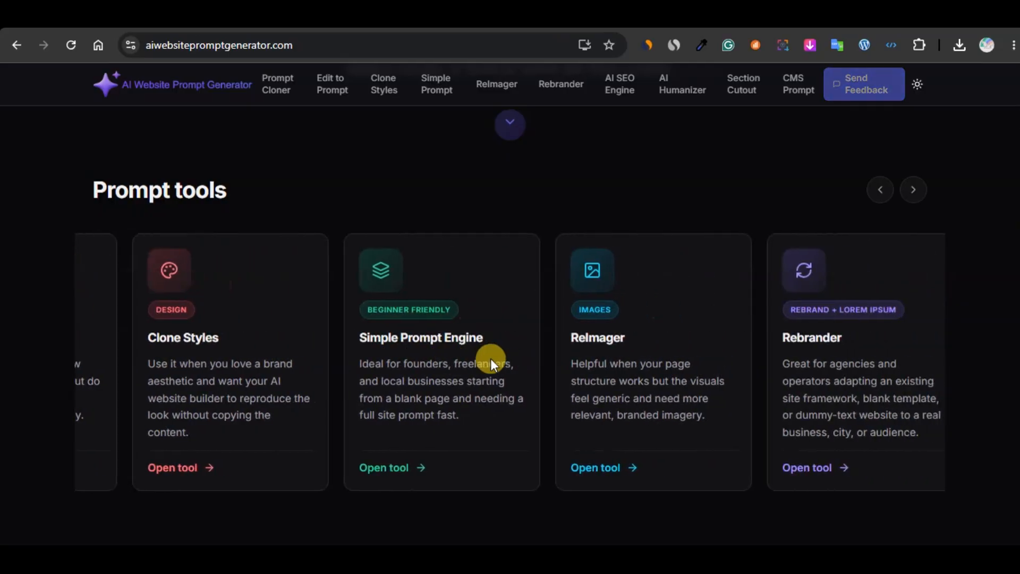
scroll(490, 358, "right", 5)
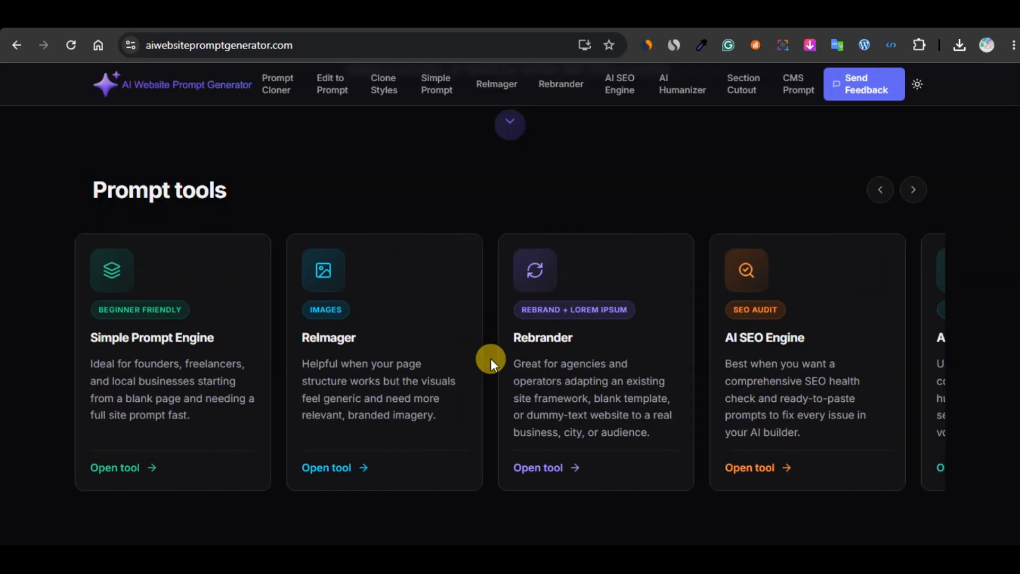
scroll(490, 359, "right", 7)
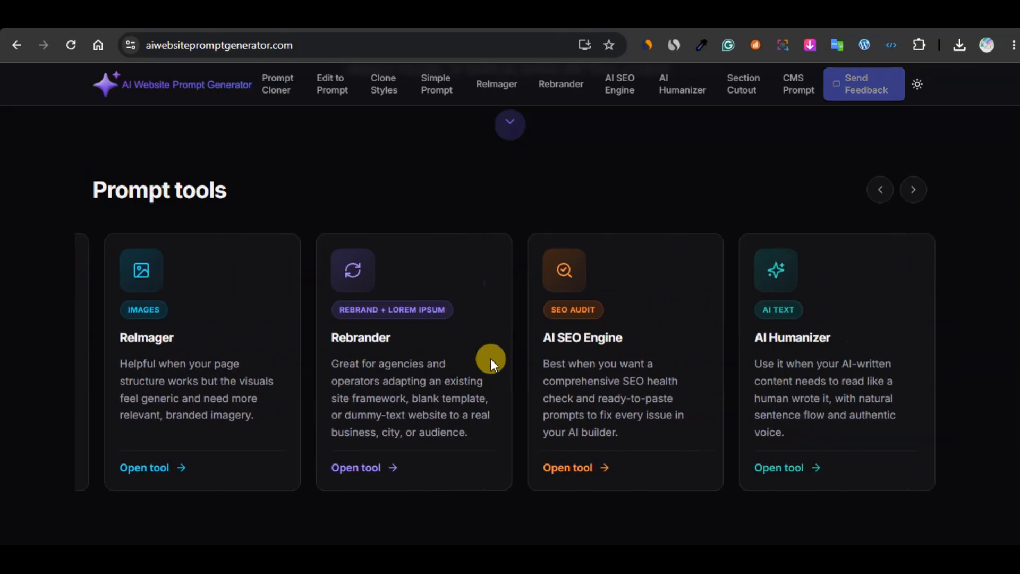
scroll(490, 358, "right", 4)
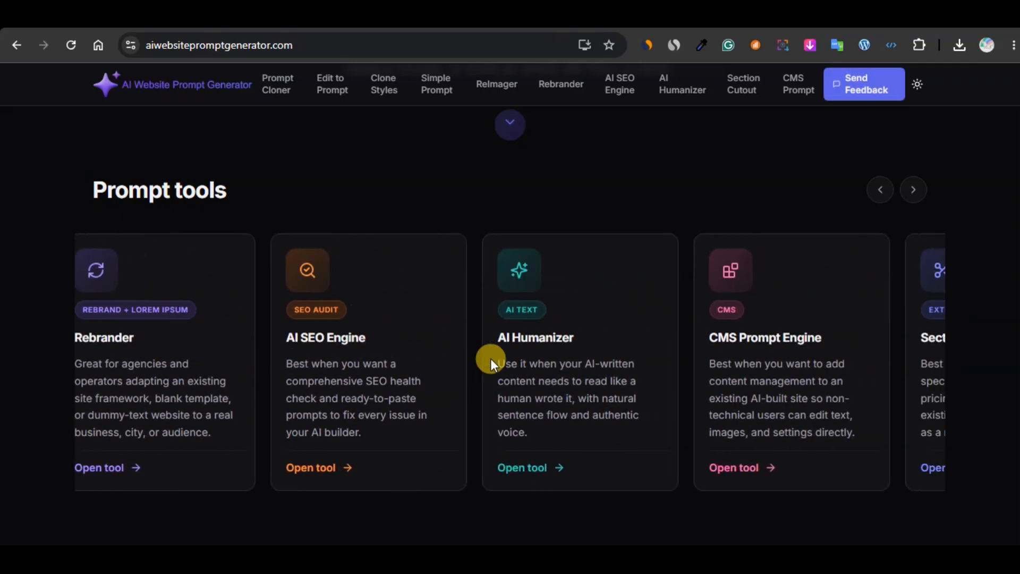